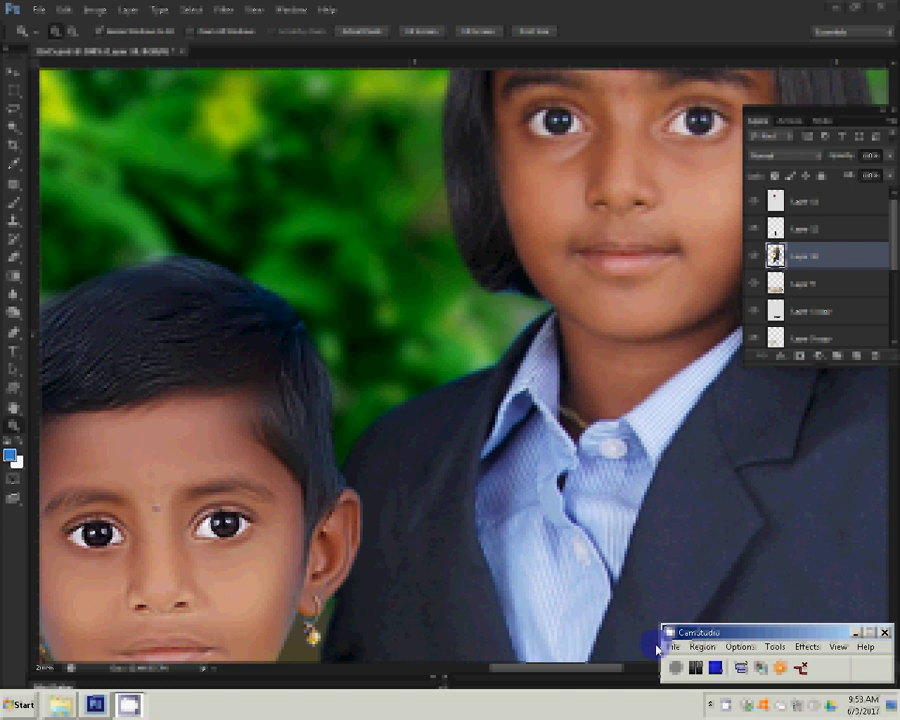
Fit the whole page on screen using the Zoom tool's right-click menu
{"action": "right_click", "coordinate": [336, 270]}
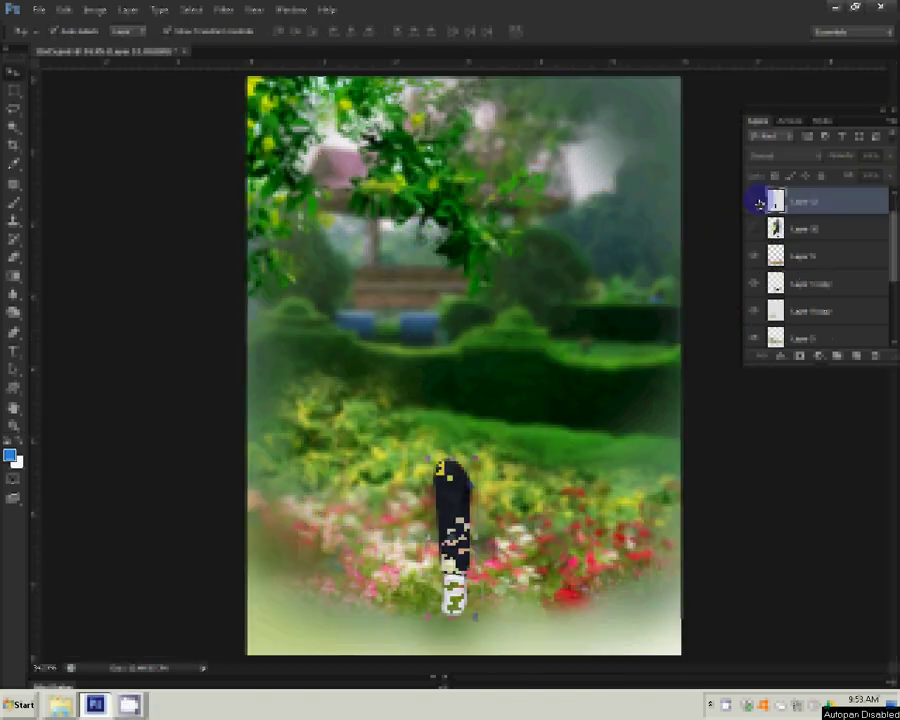
Merge the visible layers and add a near-black Solid Color fill layer
{"action": "left_click", "coordinate": [127, 10]}
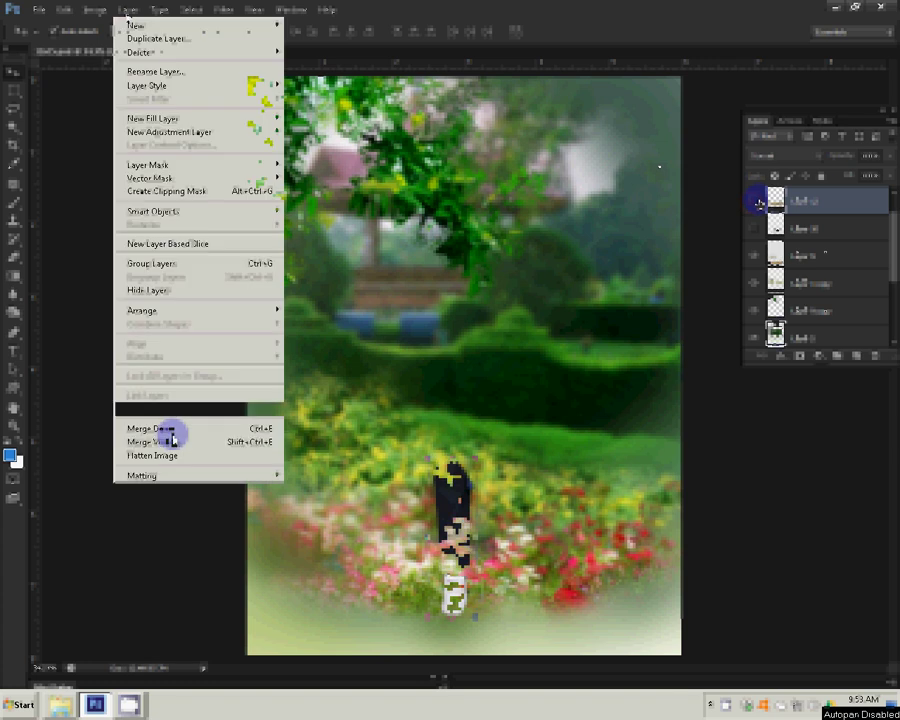
{"action": "left_click", "coordinate": [172, 441]}
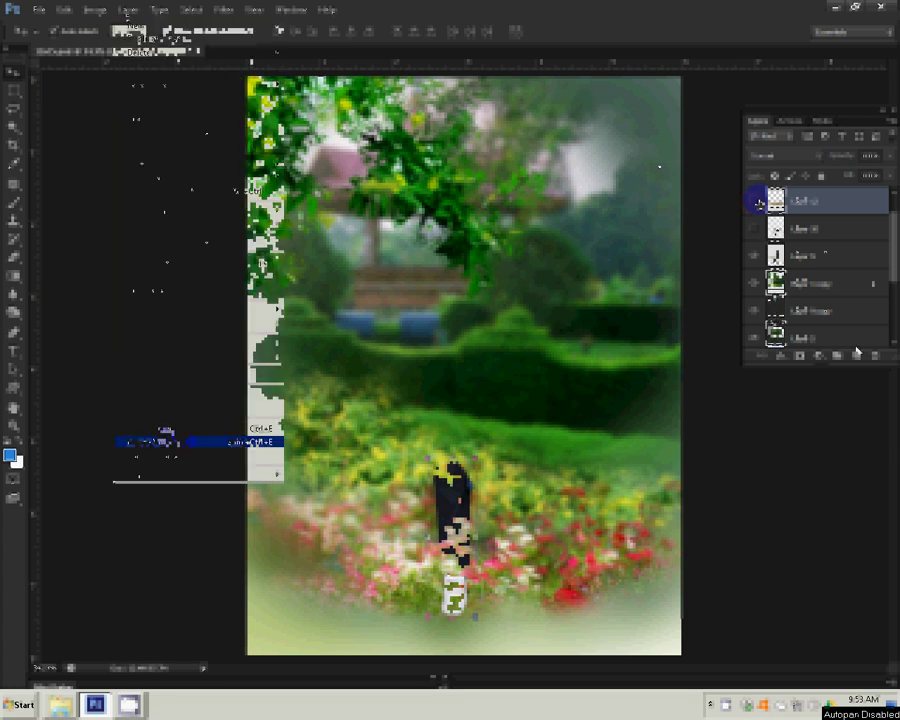
{"action": "left_click", "coordinate": [818, 355]}
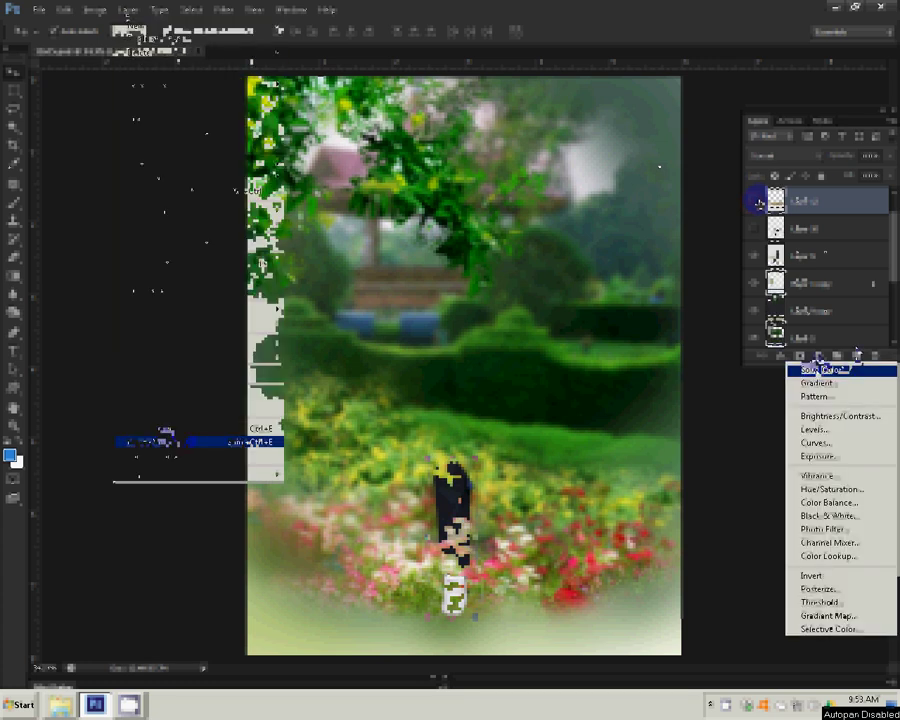
{"action": "left_click", "coordinate": [815, 367]}
{"action": "left_click", "coordinate": [607, 576]}
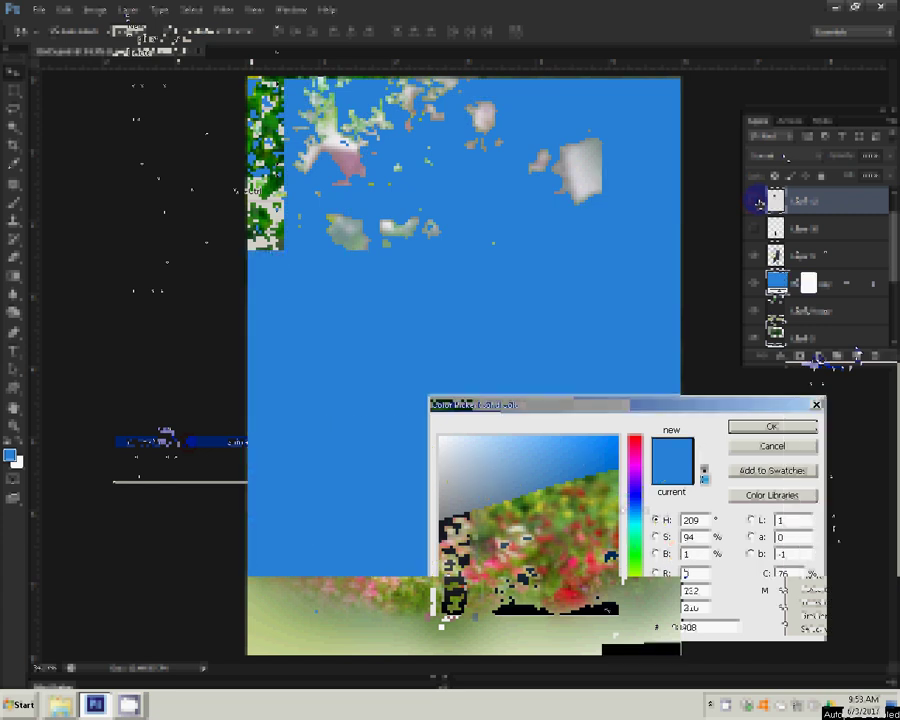
{"action": "key", "text": "Return"}
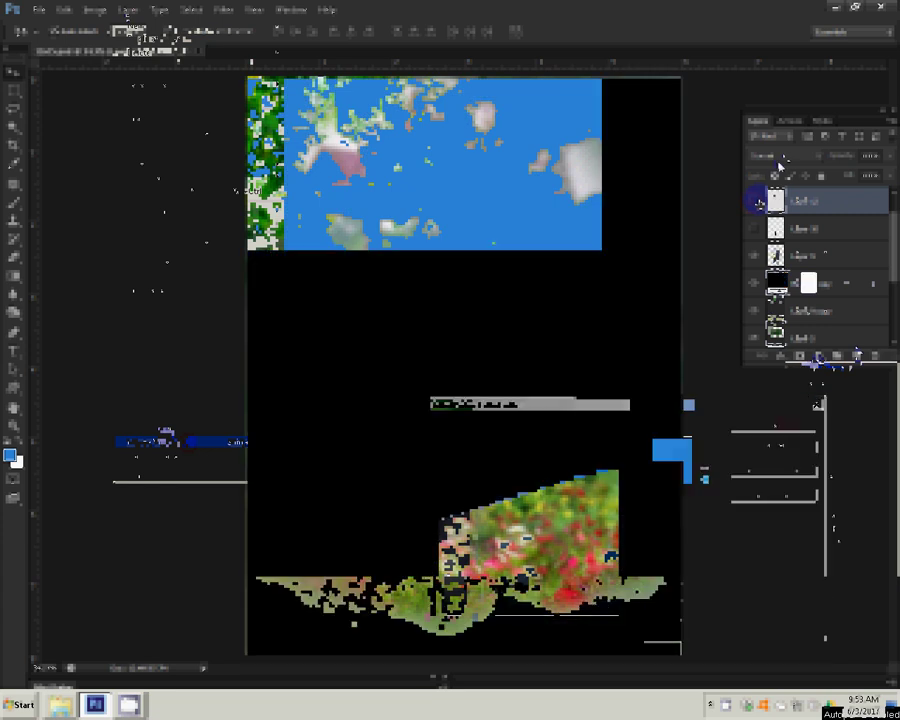
Set the black fill layer's blend mode to Soft Light
{"action": "left_click", "coordinate": [770, 157]}
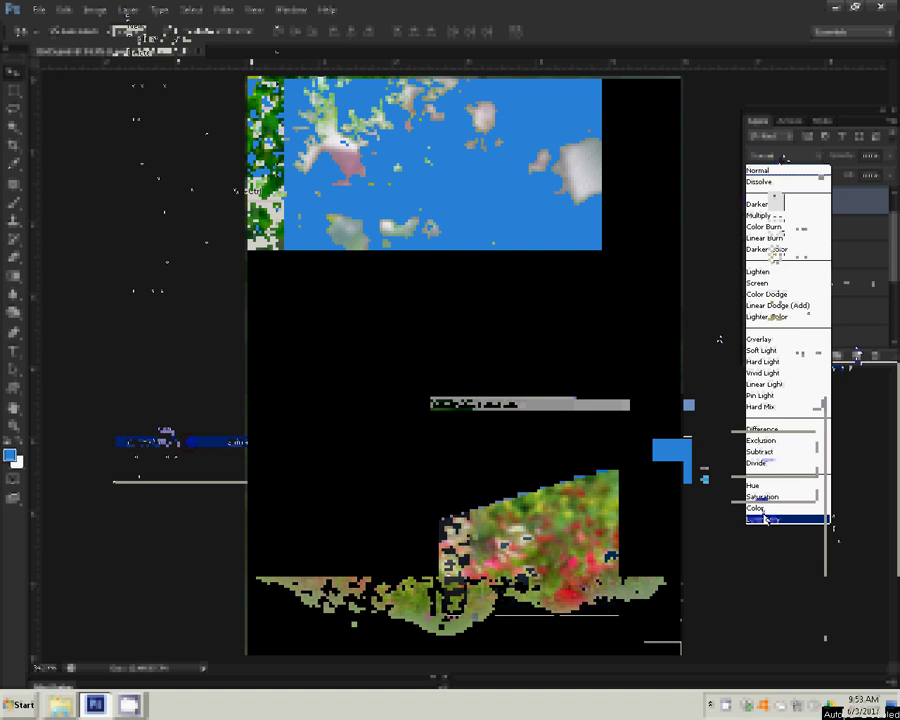
{"action": "left_click", "coordinate": [767, 360]}
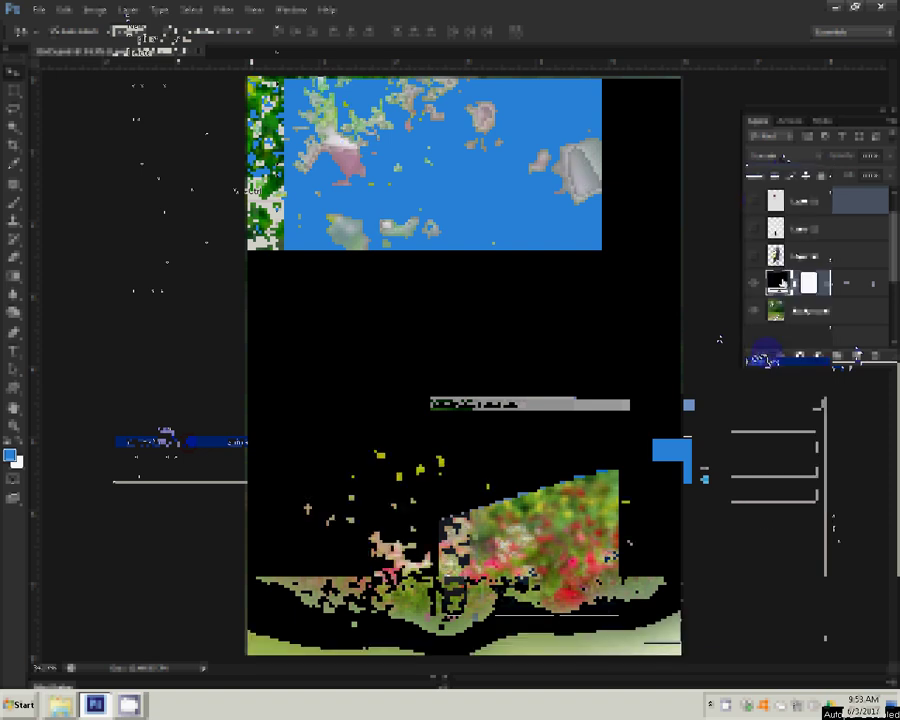
{"action": "left_click", "coordinate": [783, 162]}
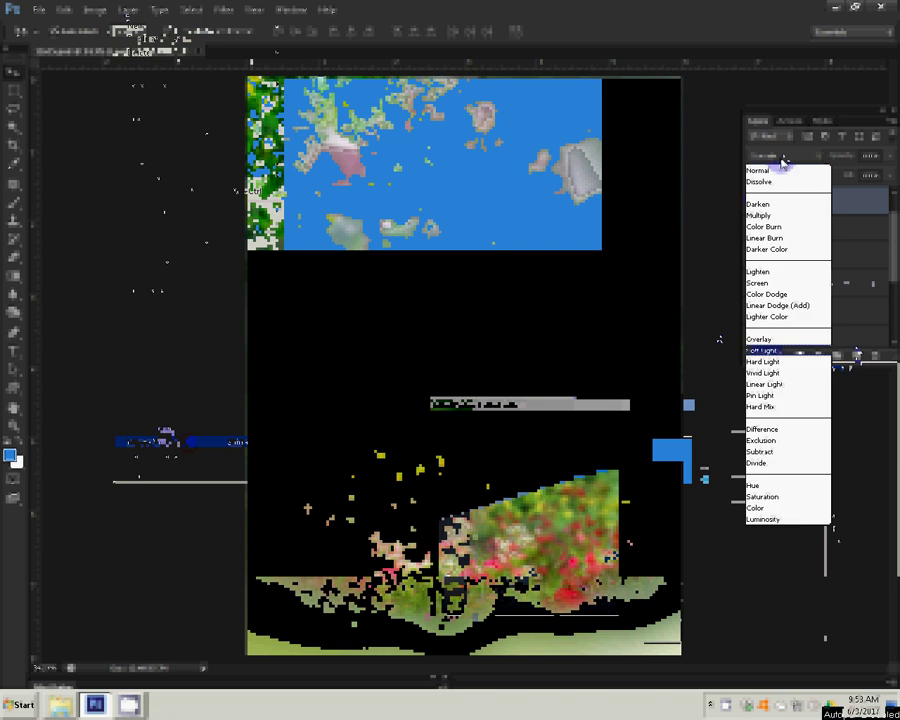
{"action": "left_click", "coordinate": [783, 162]}
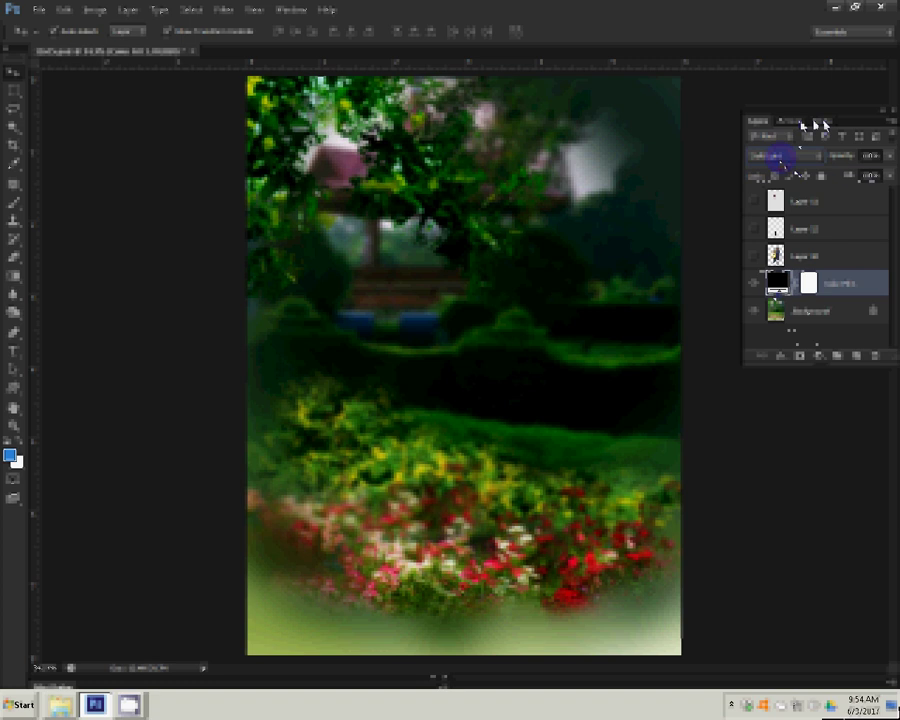
Dismiss the Curves alert and merge the colour fill down into the Background
{"action": "key", "text": "ctrl+m"}
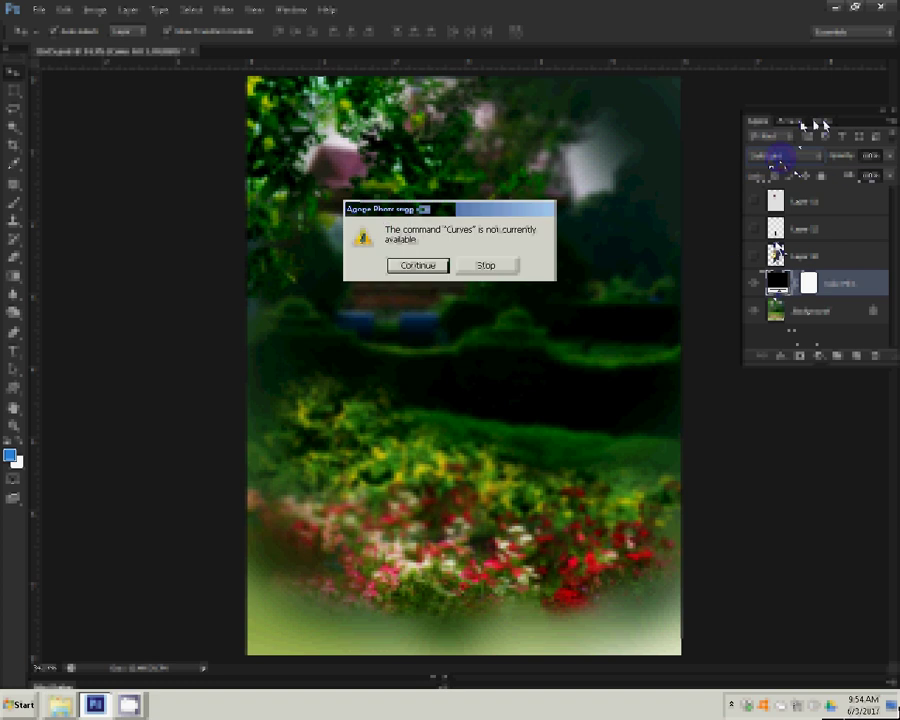
{"action": "key", "text": "Return"}
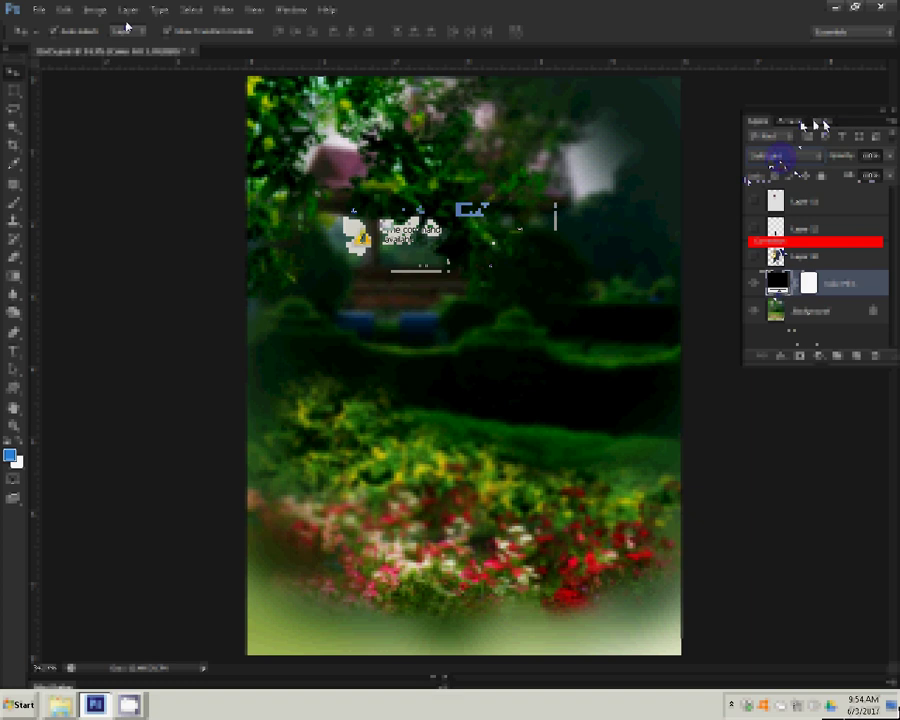
{"action": "left_click", "coordinate": [128, 9]}
{"action": "left_click", "coordinate": [184, 335]}
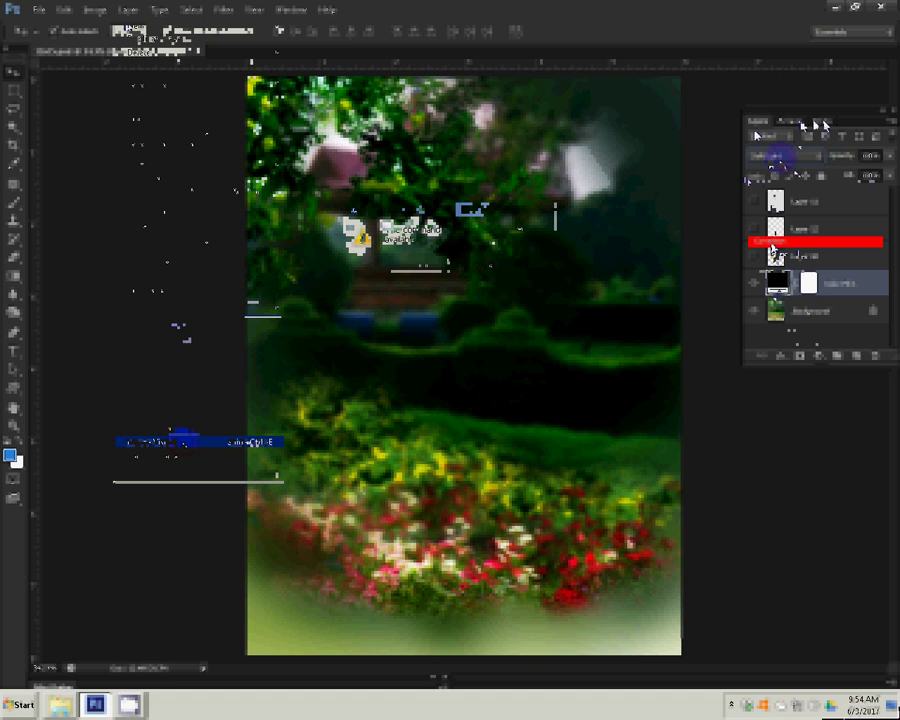
Make both children's layers visible again and select the Background layer
{"action": "left_click", "coordinate": [755, 233]}
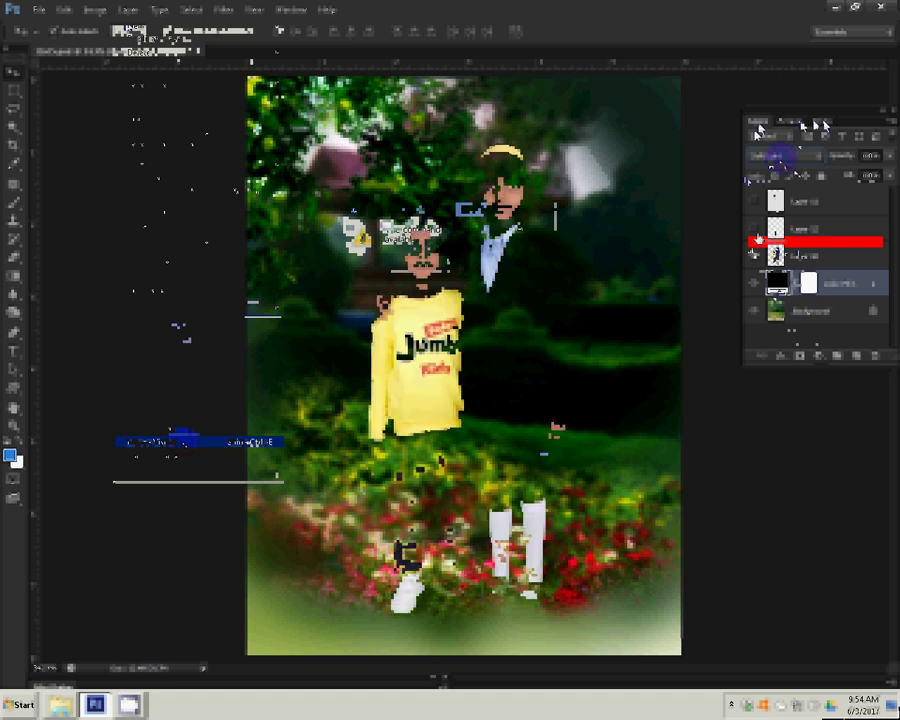
{"action": "left_click", "coordinate": [756, 202]}
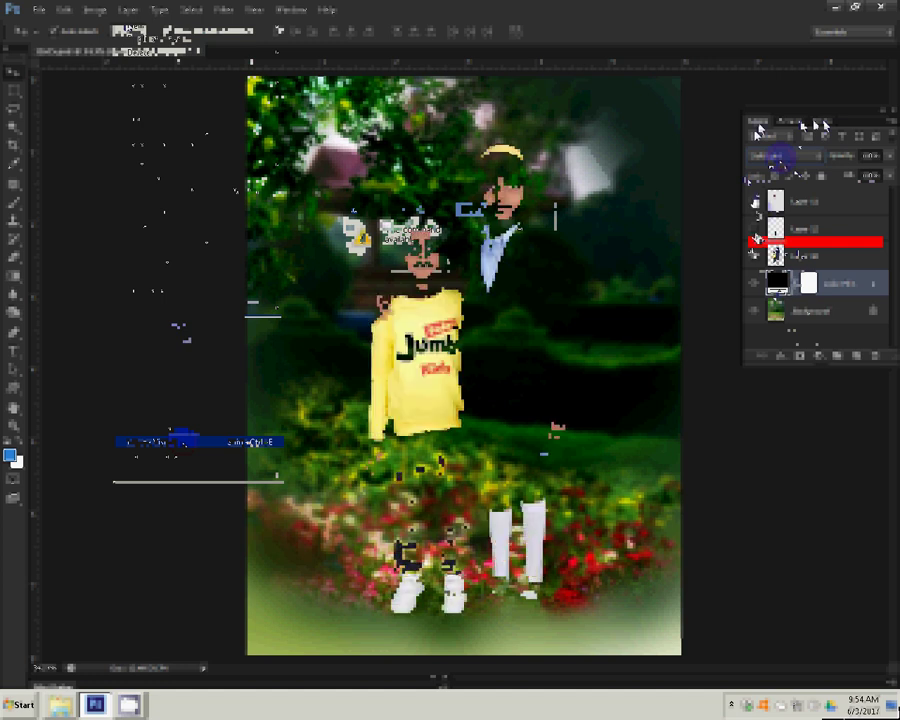
{"action": "left_click", "coordinate": [350, 172]}
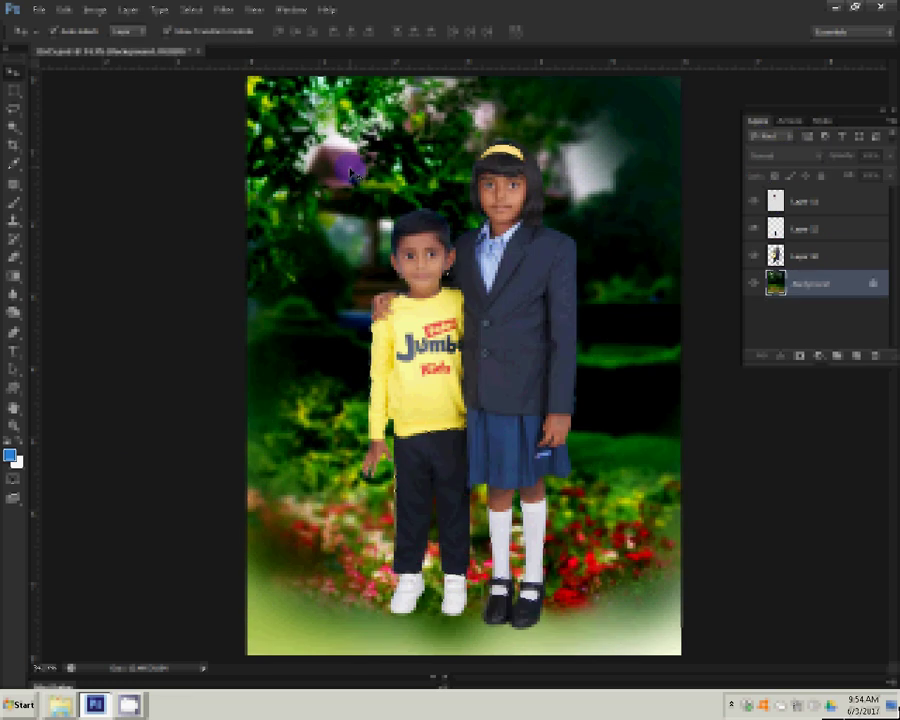
Try a first Levels adjustment on the Background, then cancel it
{"action": "left_click", "coordinate": [411, 268]}
{"action": "key", "text": "ctrl+l"}
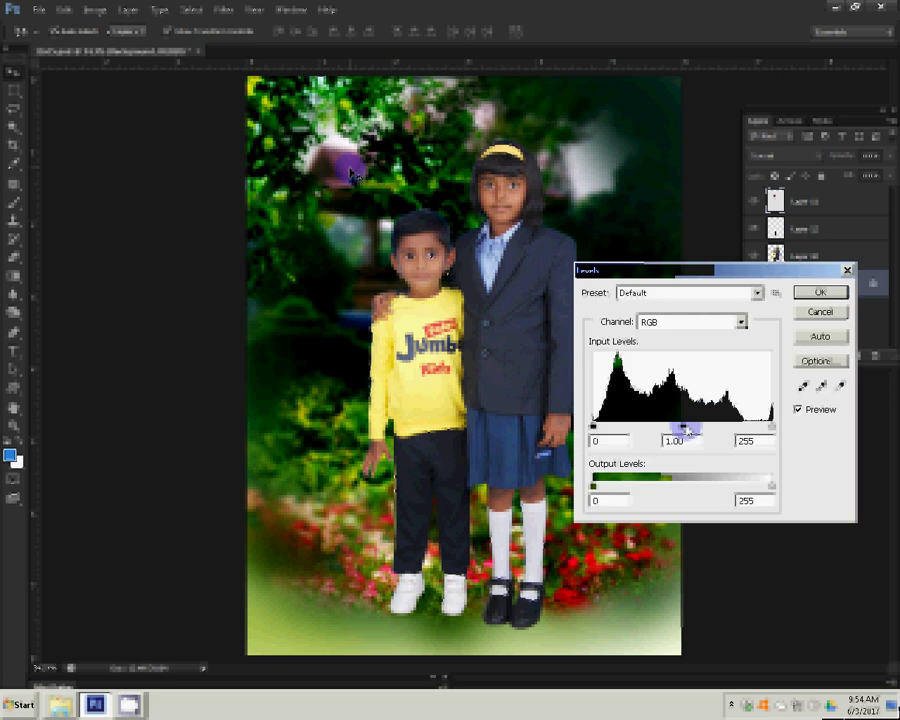
{"action": "left_click_drag", "start_coordinate": [683, 426], "coordinate": [690, 427]}
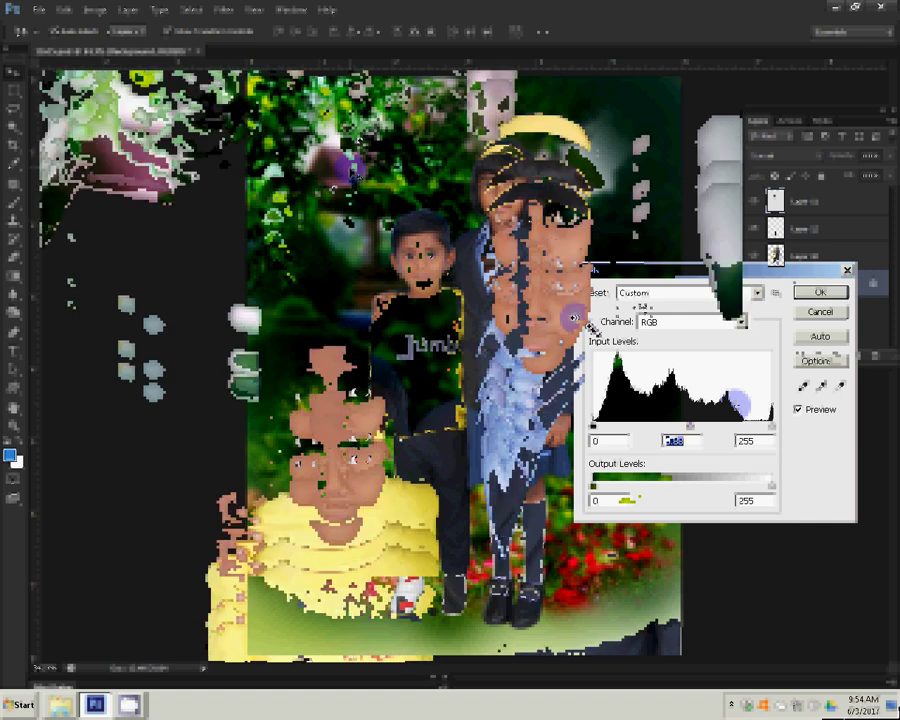
{"action": "right_click", "coordinate": [576, 304]}
{"action": "left_click", "coordinate": [582, 309]}
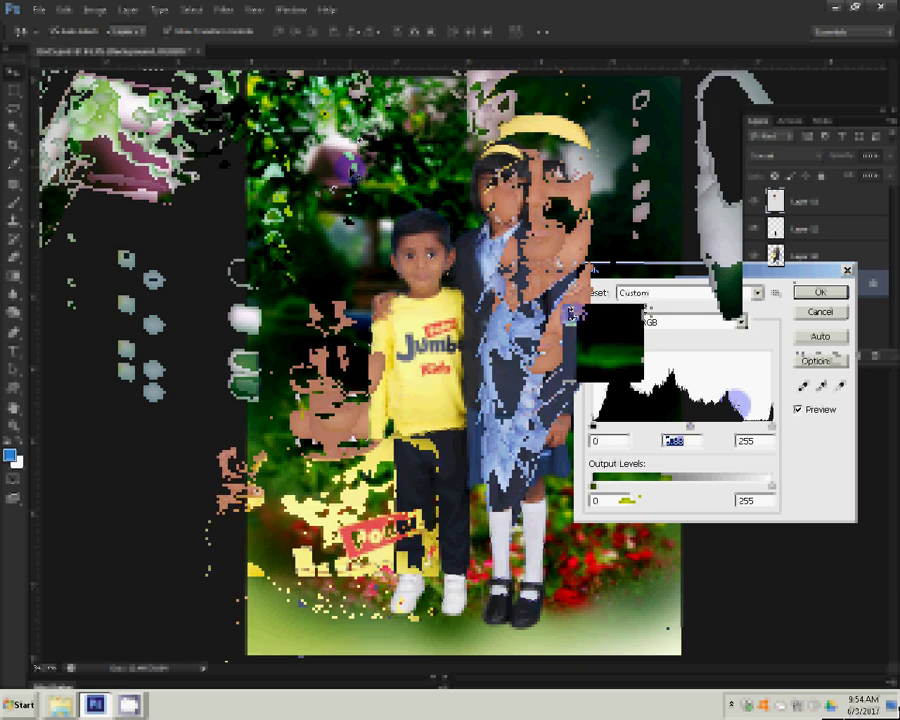
{"action": "left_click", "coordinate": [808, 292]}
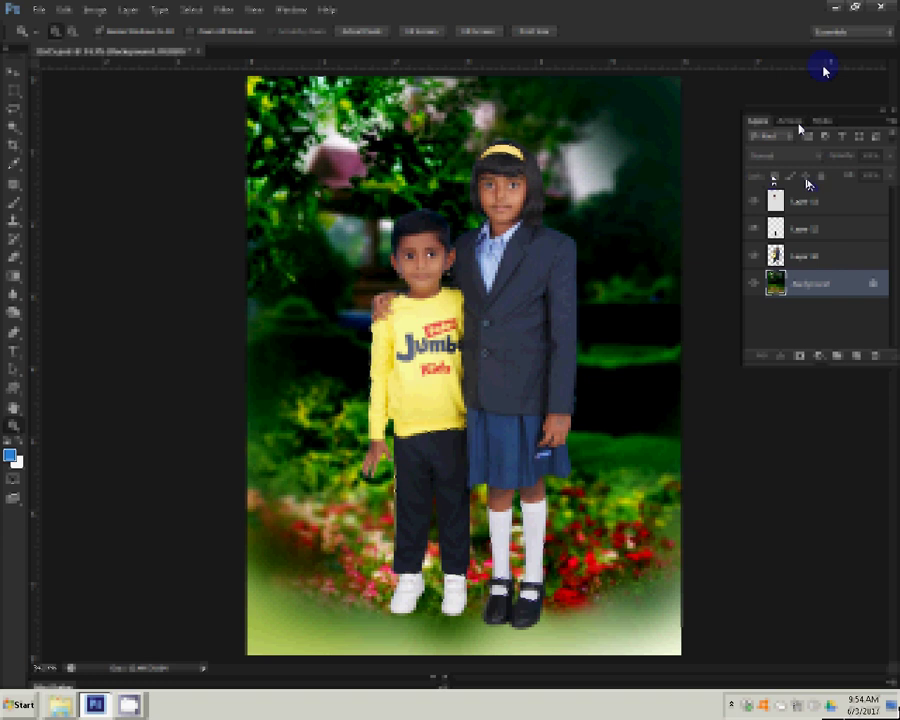
Apply Levels to the Background with white input 204 and midtones 1.34
{"action": "key", "text": "ctrl+l"}
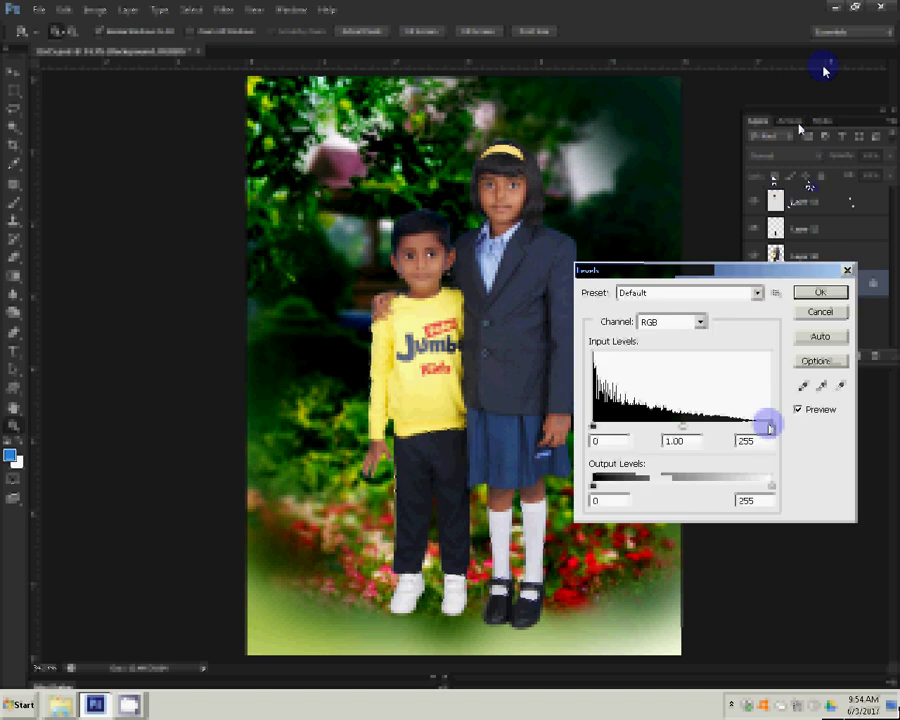
{"action": "left_click_drag", "start_coordinate": [768, 427], "coordinate": [768, 427]}
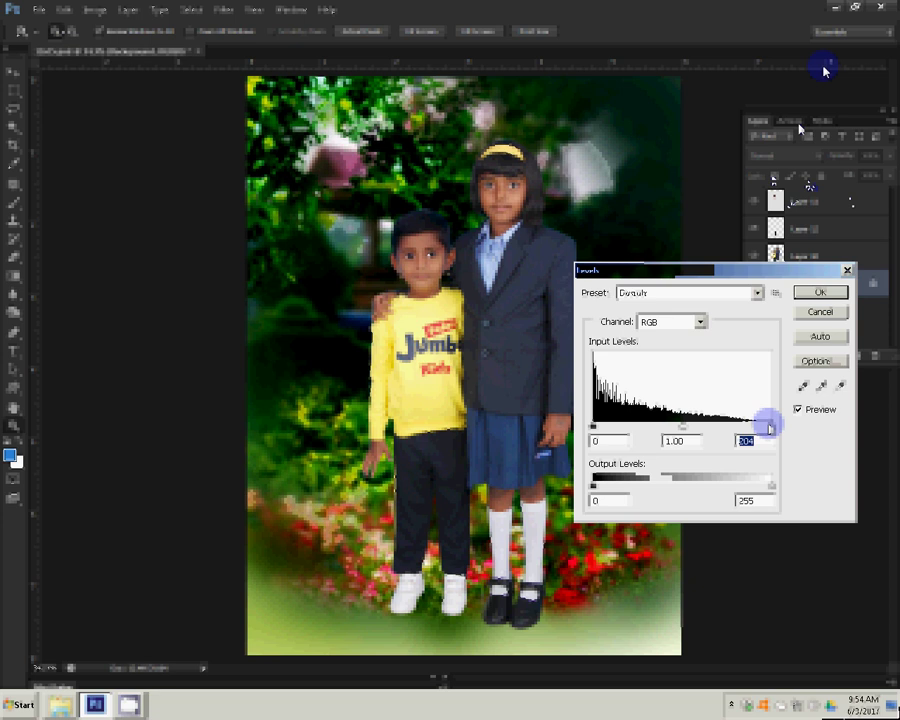
{"action": "left_click_drag", "start_coordinate": [682, 427], "coordinate": [651, 428]}
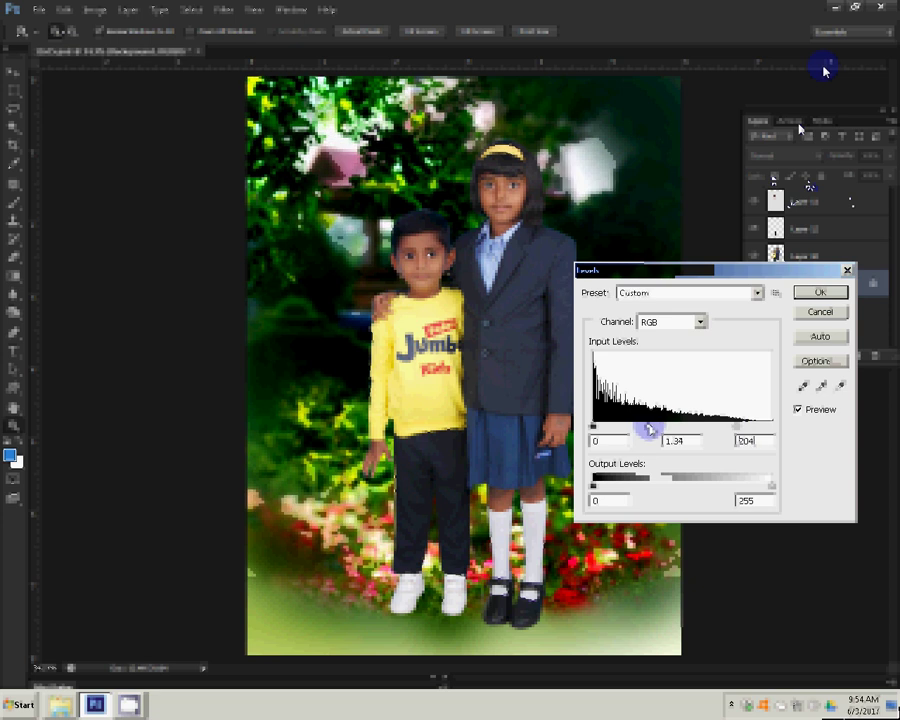
{"action": "left_click", "coordinate": [818, 292]}
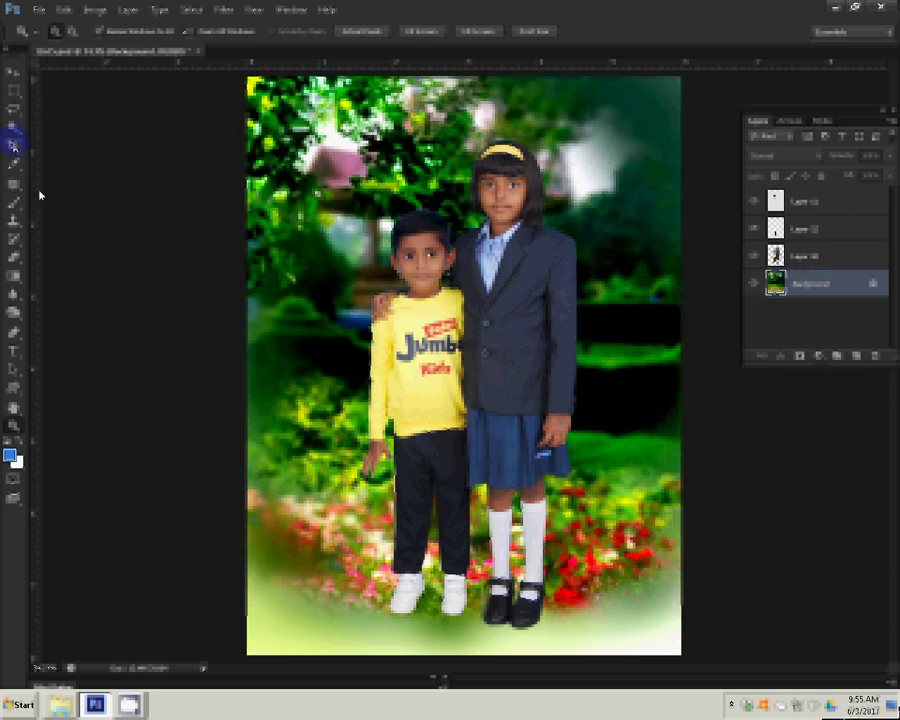
Choose the Crop tool, enter a 15 × 12 in size, and save it as a crop preset
{"action": "left_click", "coordinate": [138, 32]}
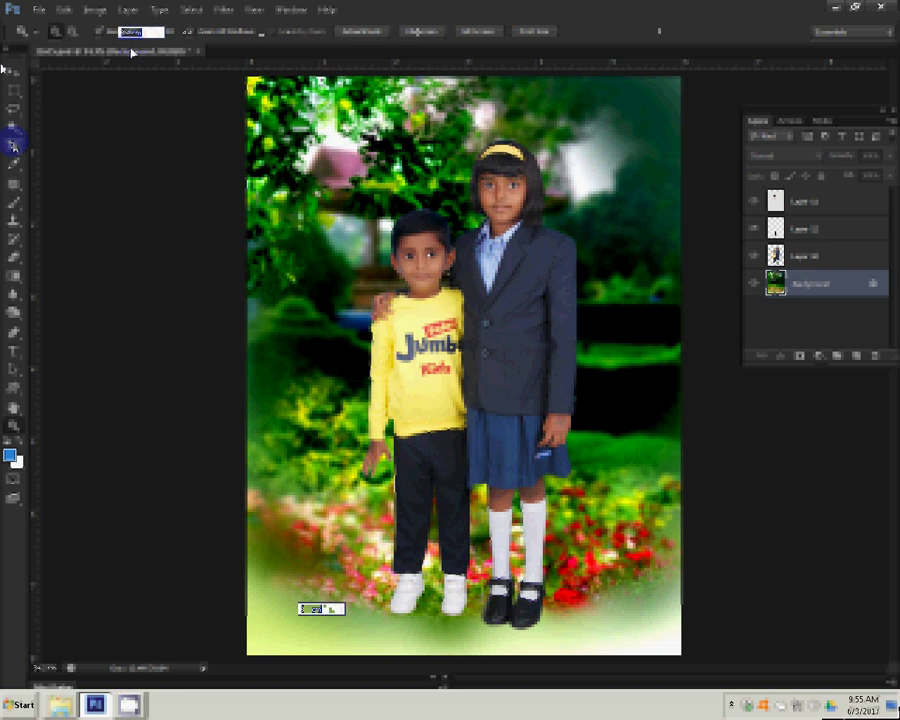
{"action": "left_click", "coordinate": [95, 32]}
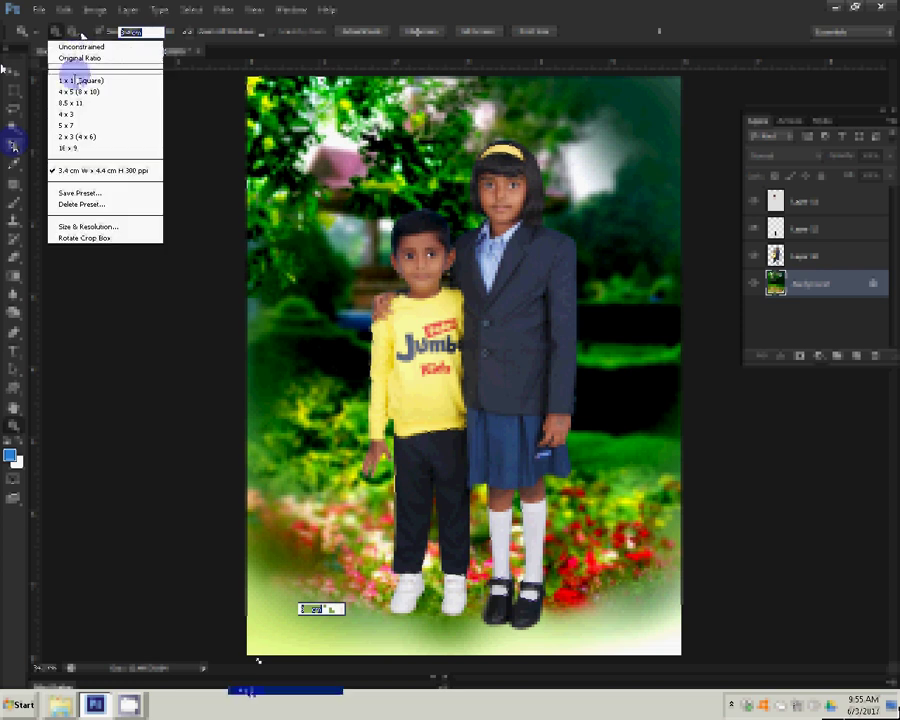
{"action": "left_click", "coordinate": [140, 46]}
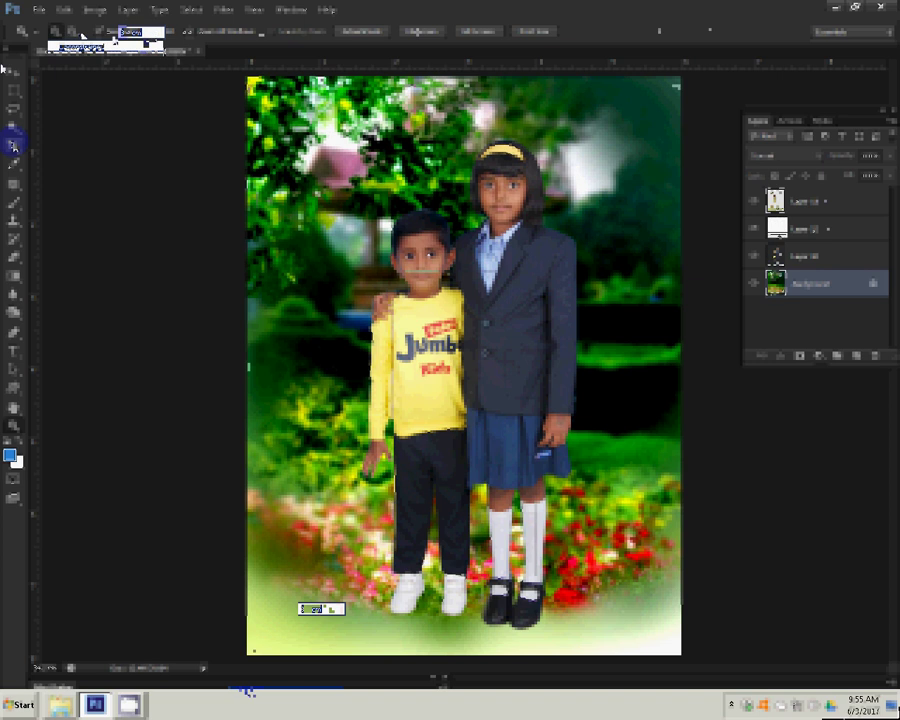
{"action": "type", "text": "12"}
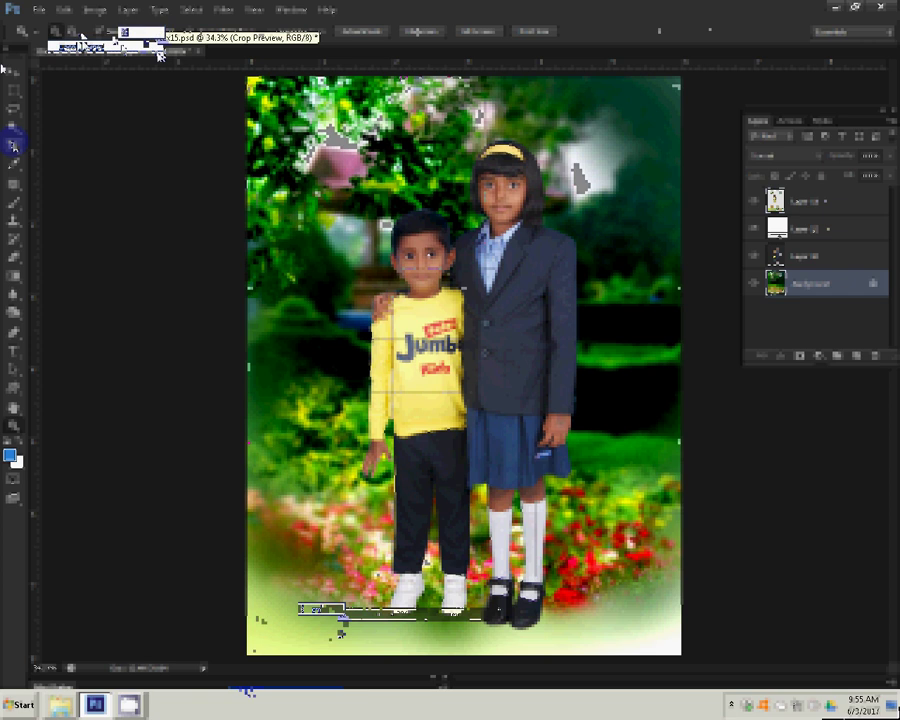
{"action": "type", "text": "15"}
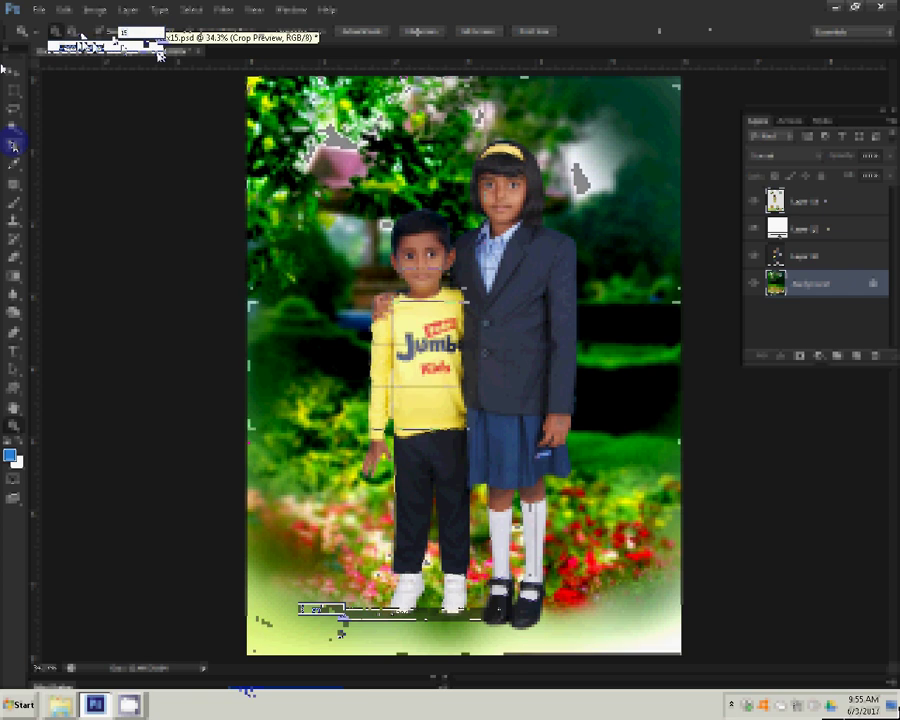
{"action": "type", "text": "in"}
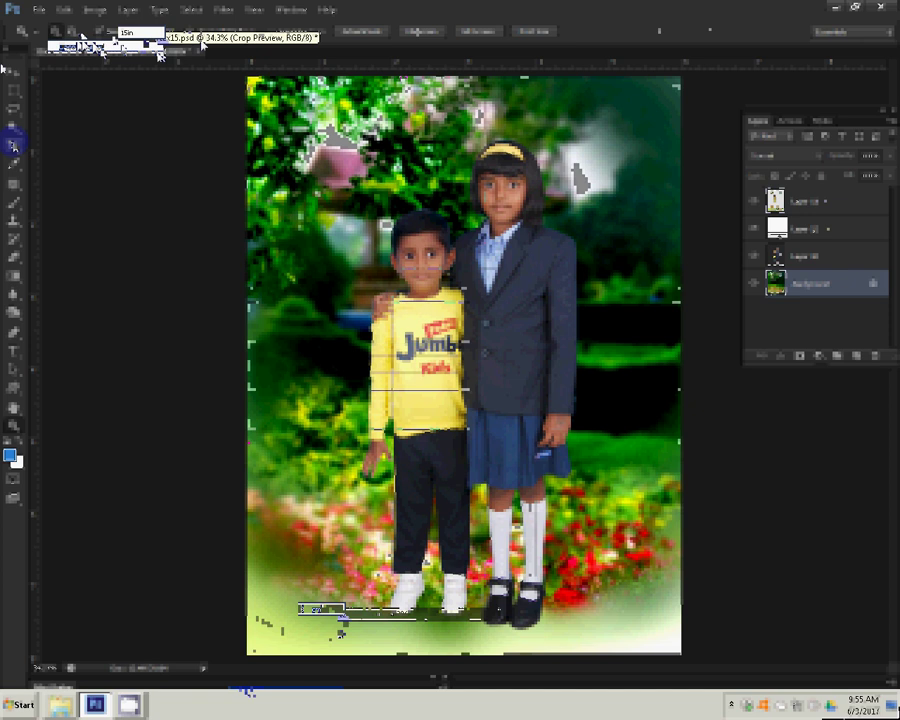
{"action": "left_click", "coordinate": [197, 33]}
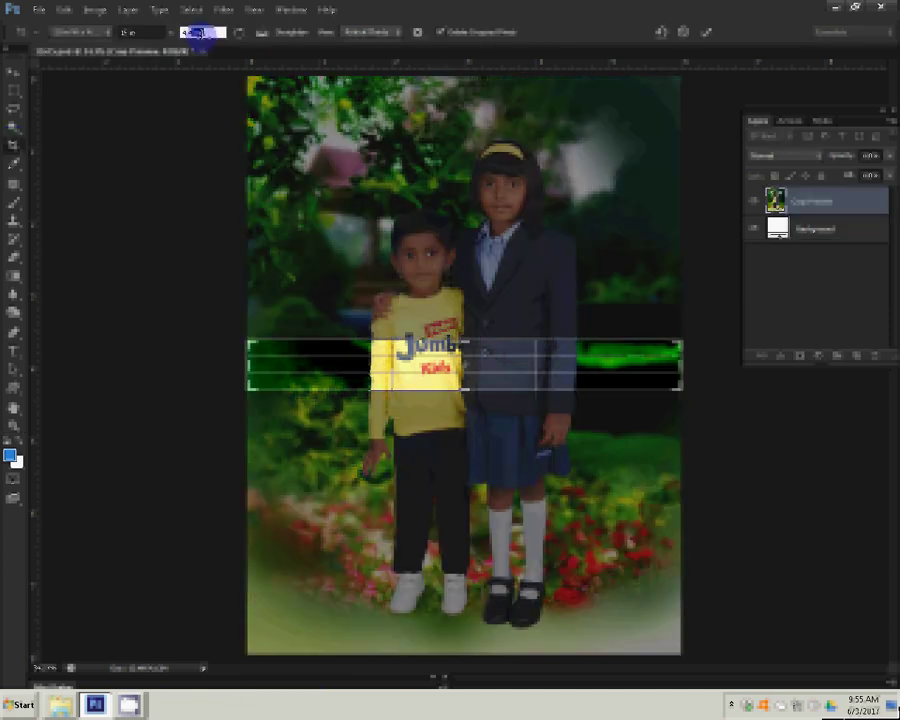
{"action": "right_click", "coordinate": [198, 34]}
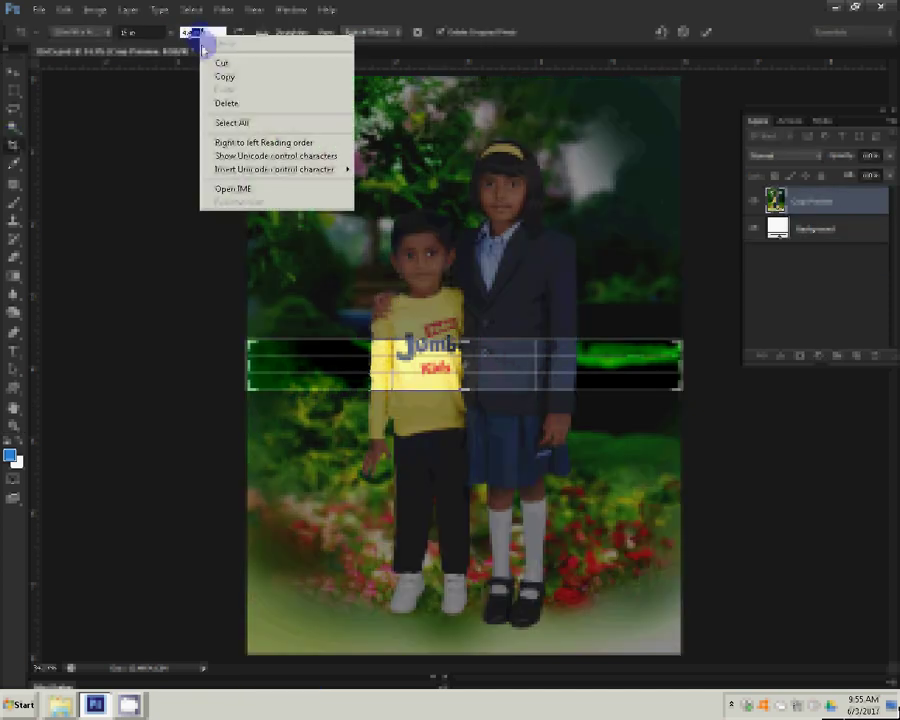
{"action": "right_click", "coordinate": [197, 31]}
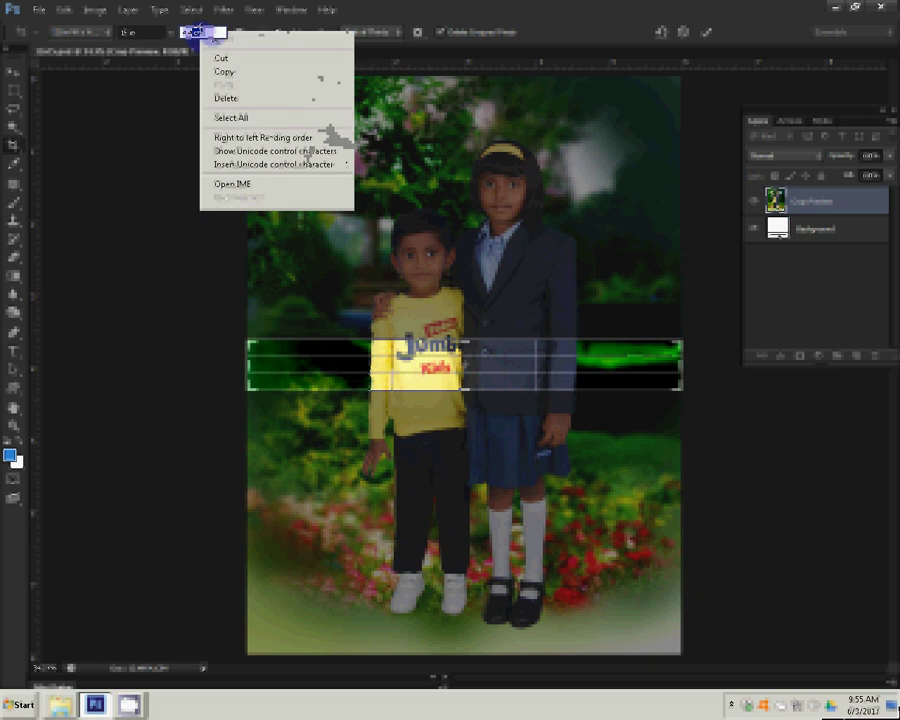
{"action": "left_click", "coordinate": [197, 31]}
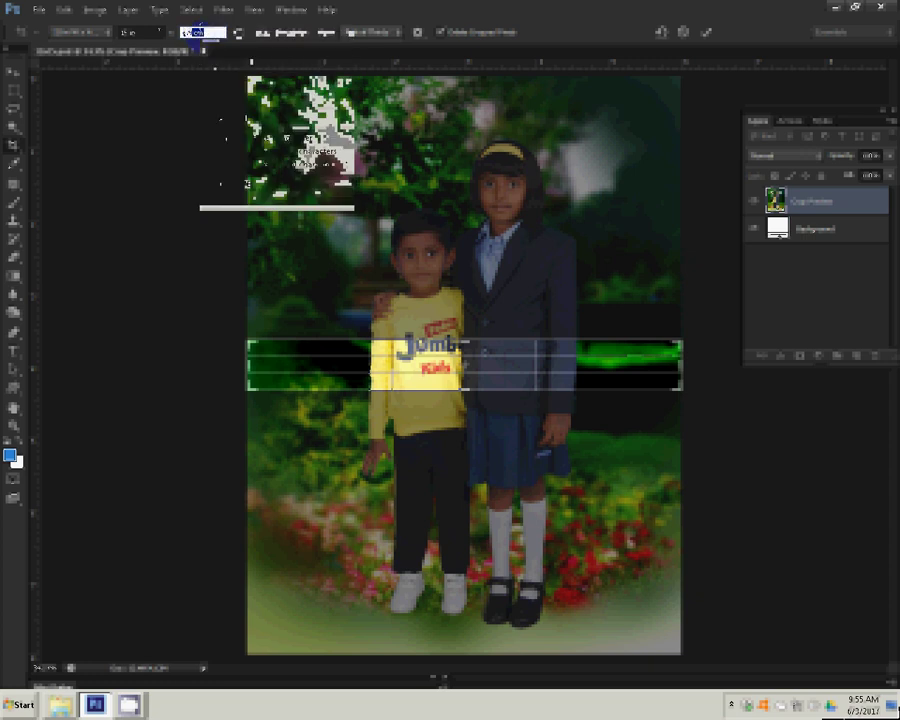
{"action": "type", "text": "12"}
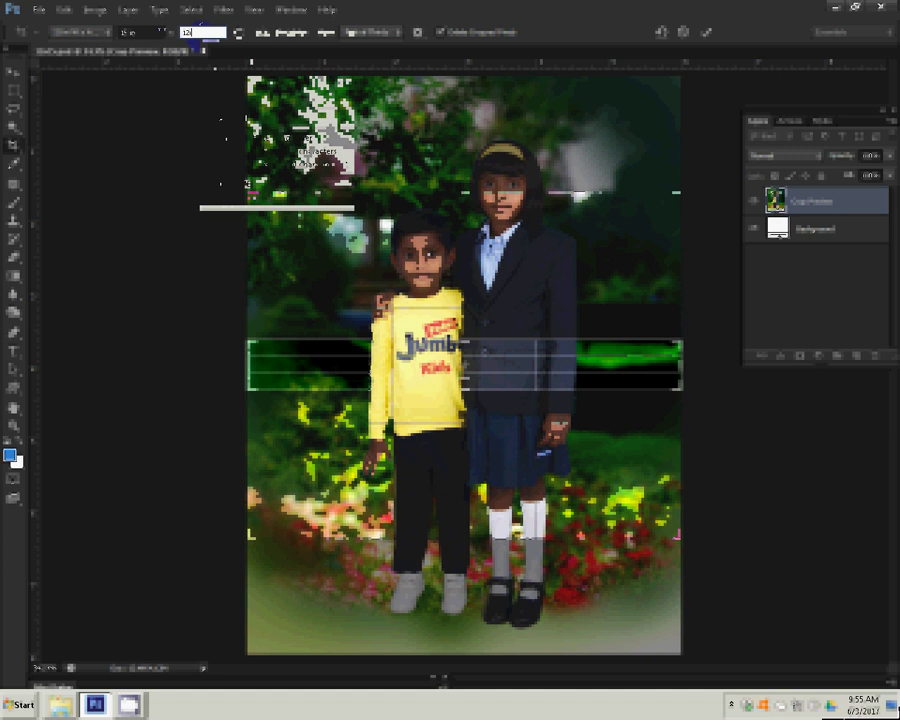
{"action": "type", "text": "in"}
{"action": "left_click", "coordinate": [67, 35]}
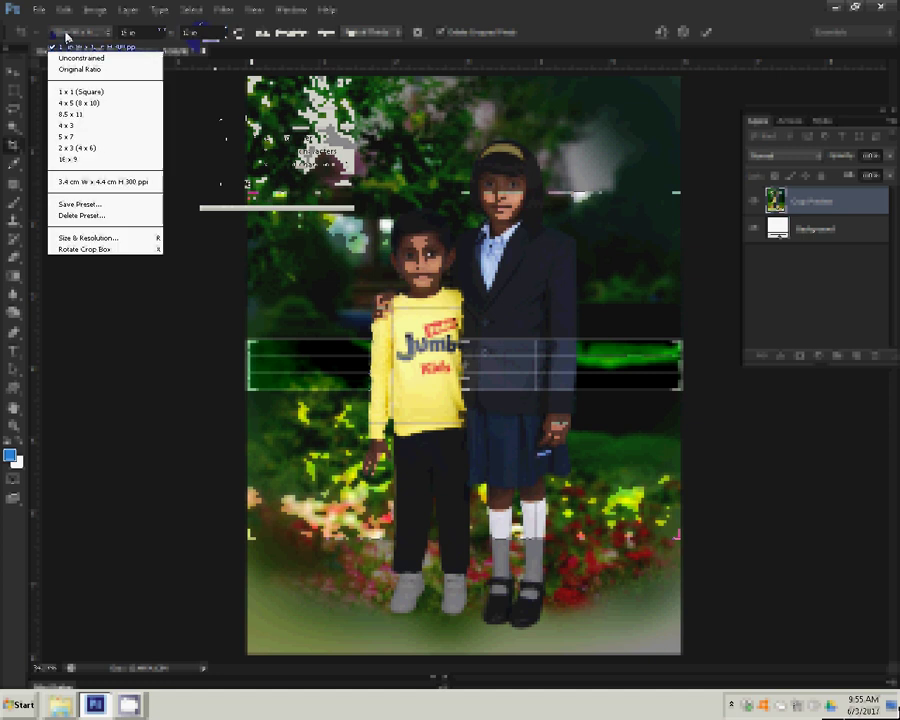
{"action": "left_click", "coordinate": [82, 204]}
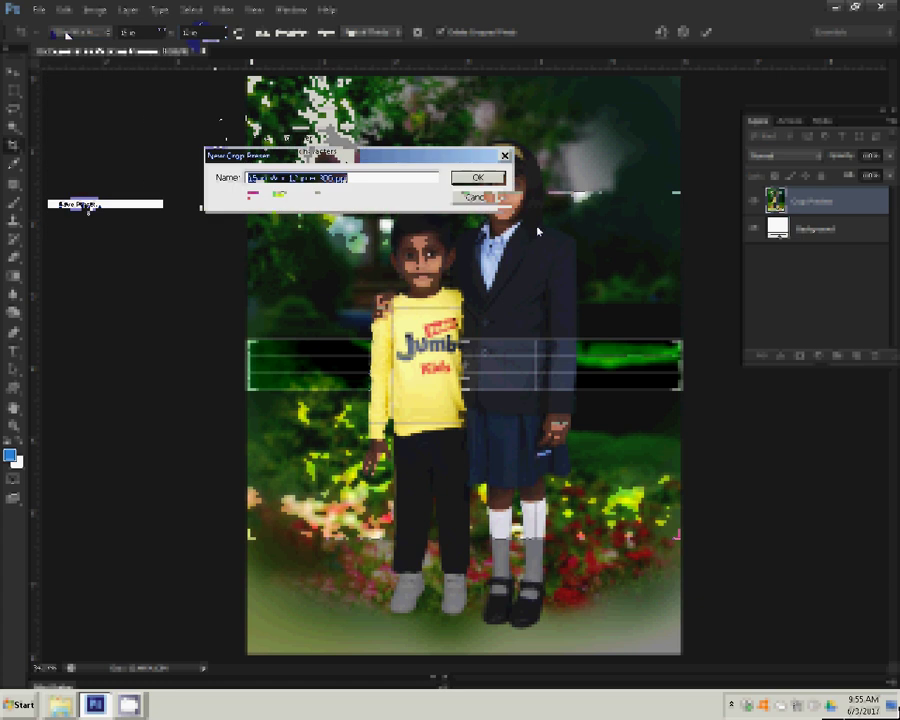
{"action": "left_click", "coordinate": [477, 181]}
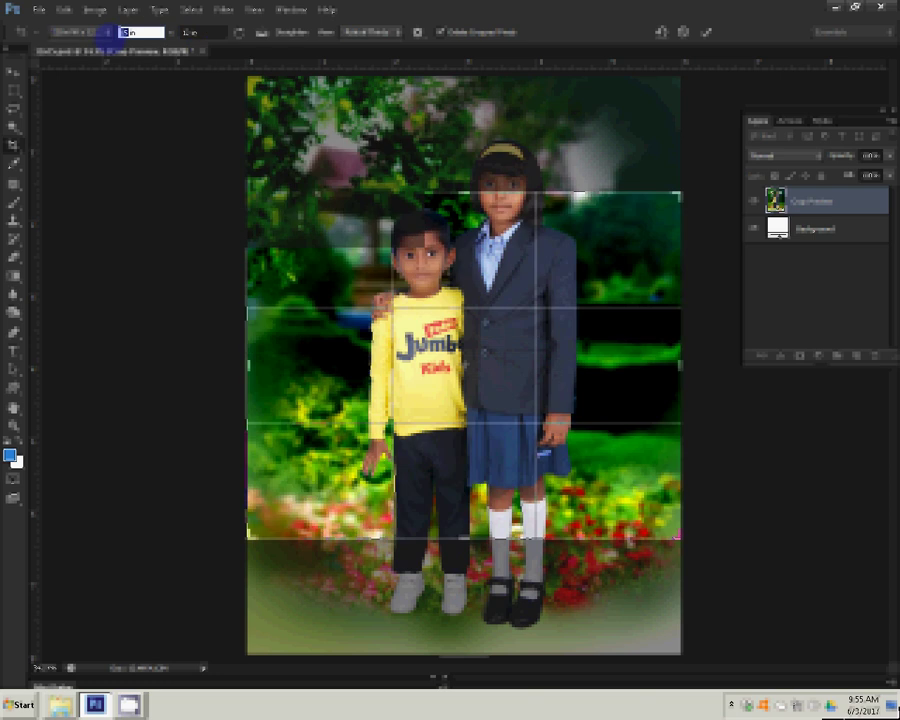
Change the crop height to 15 in and save the 12 × 15 in preset
{"action": "double_click", "coordinate": [187, 37]}
{"action": "type", "text": "1"}
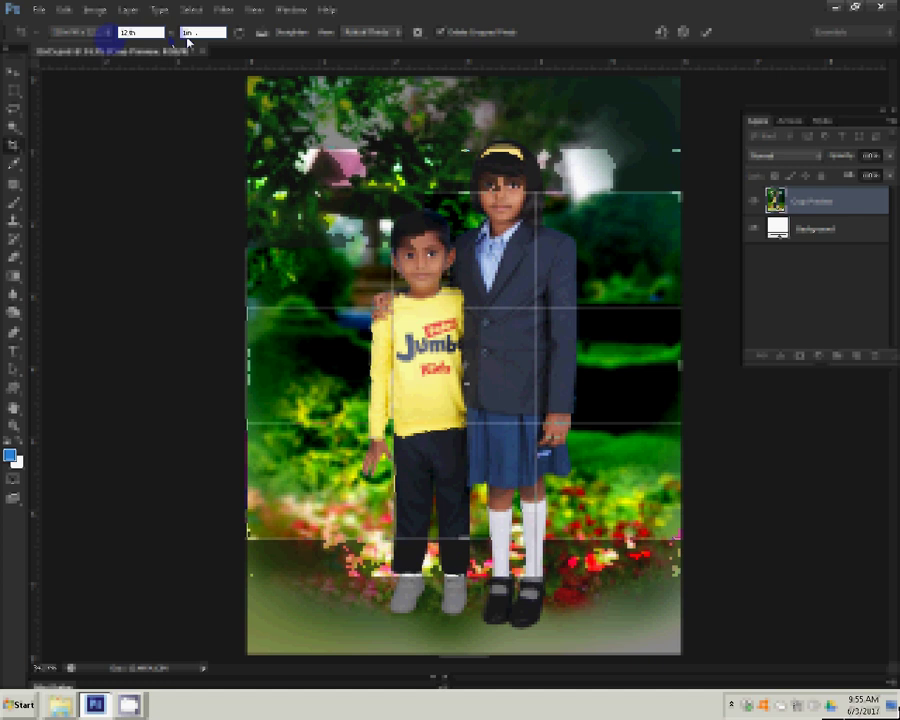
{"action": "type", "text": "5"}
{"action": "left_click", "coordinate": [107, 33]}
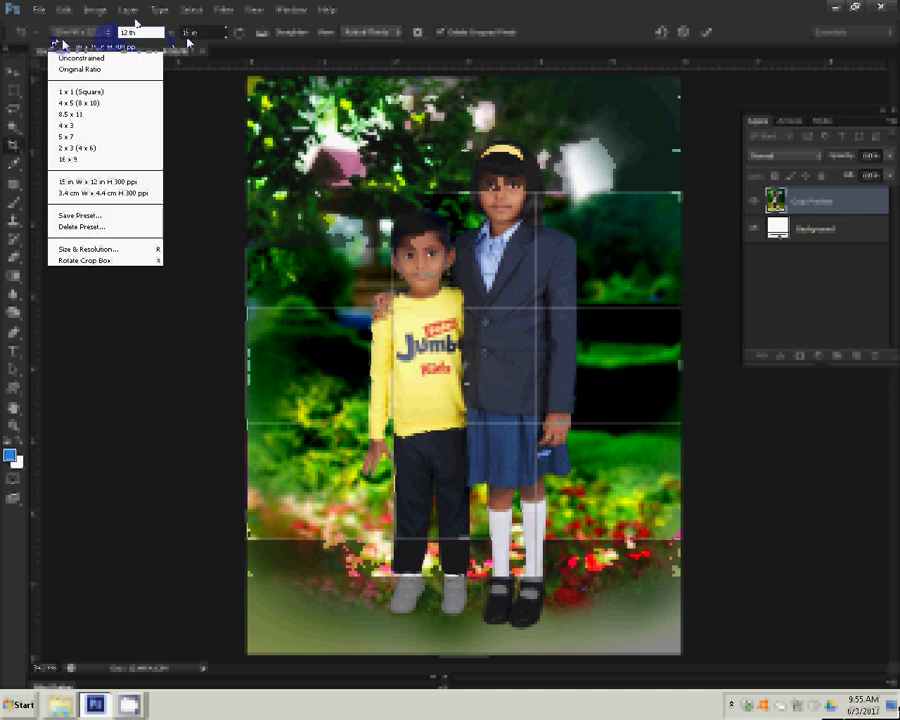
{"action": "left_click", "coordinate": [83, 217]}
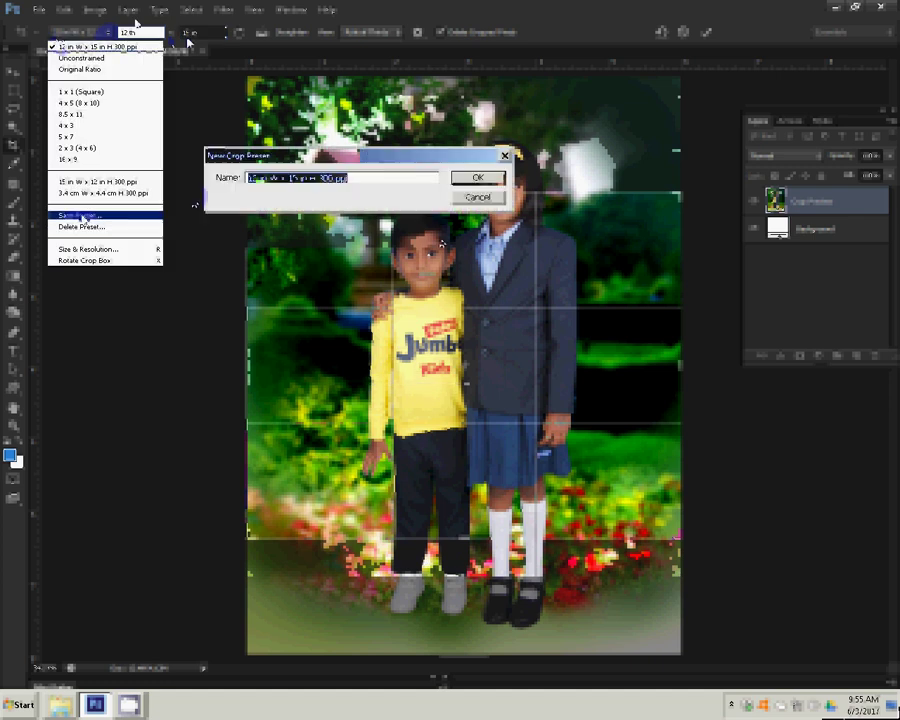
{"action": "key", "text": "Return"}
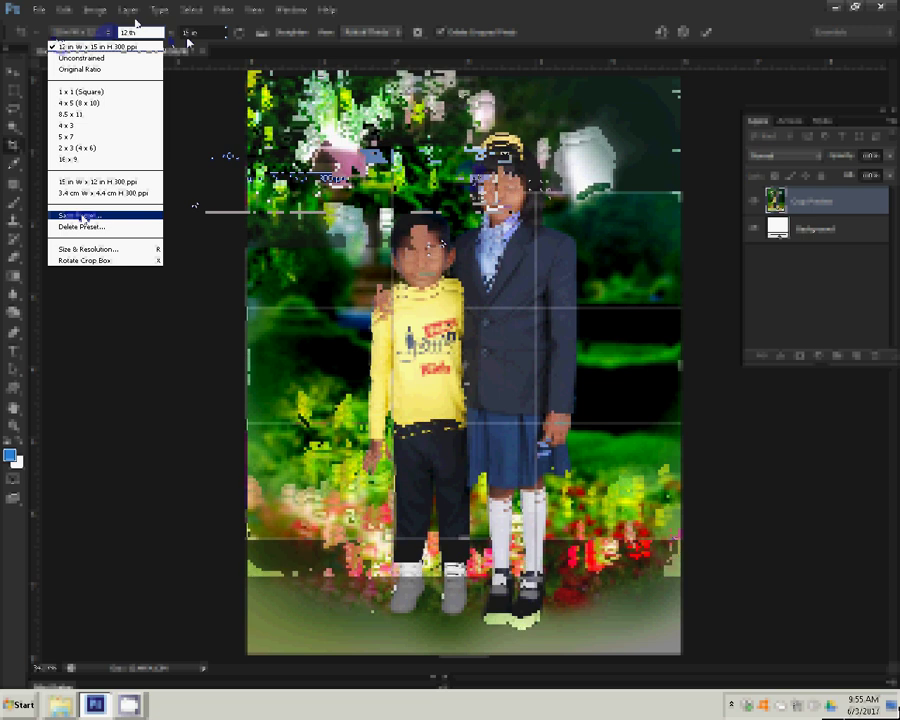
Commit the 12 × 15 in crop, drag in the boy photo, and set its opacity to 50%
{"action": "left_click", "coordinate": [709, 33]}
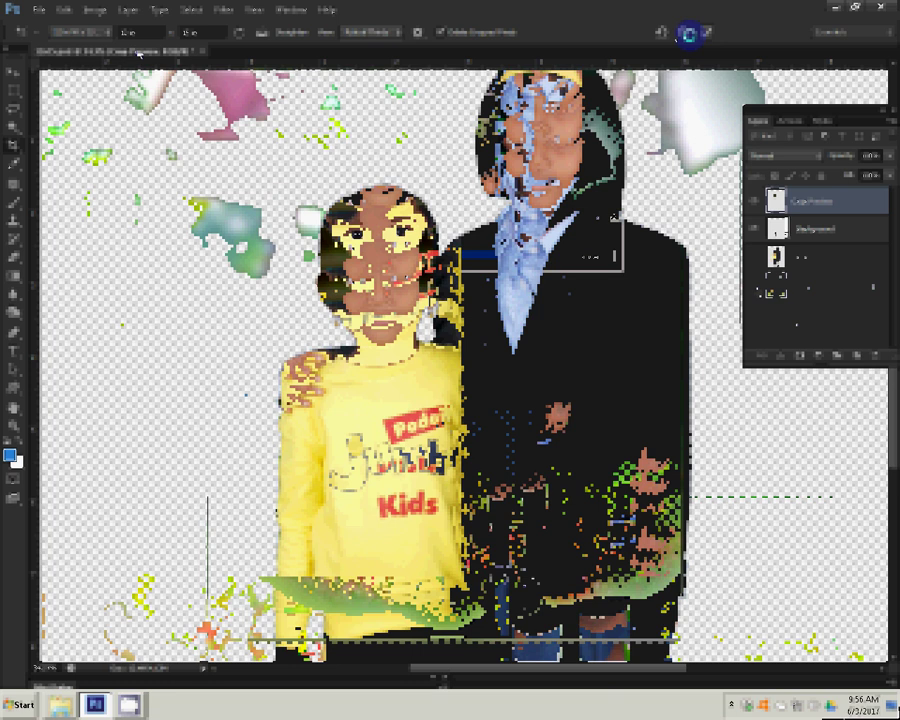
{"action": "left_click", "coordinate": [115, 146]}
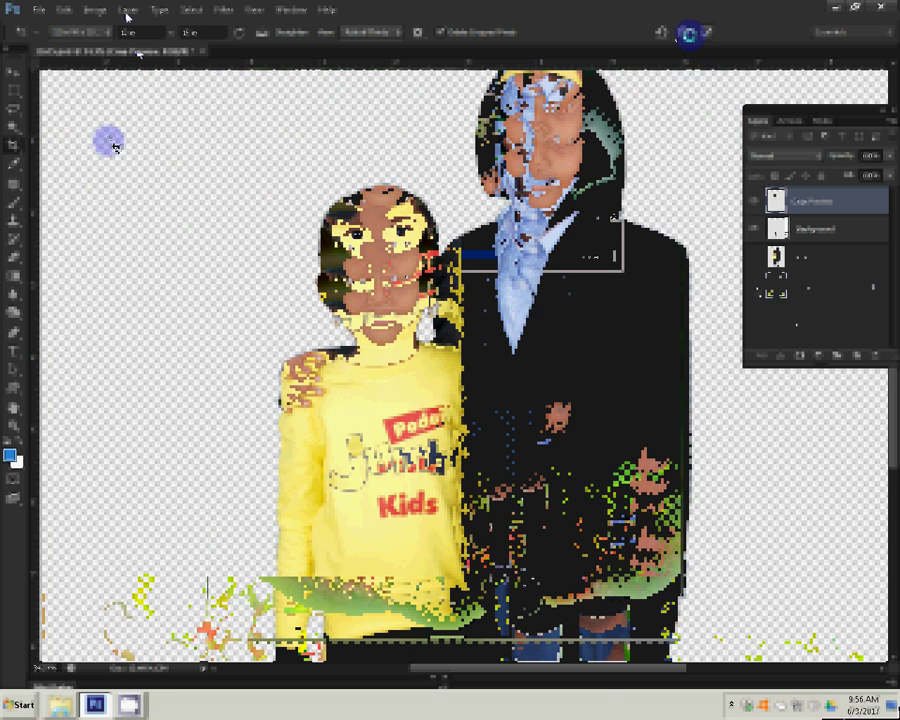
{"action": "mouse_move", "coordinate": [115, 146]}
{"action": "left_mouse_down"}
{"action": "mouse_move", "coordinate": [552, 172]}
{"action": "mouse_move", "coordinate": [545, 181]}
{"action": "left_mouse_up"}
{"action": "key", "text": "5"}
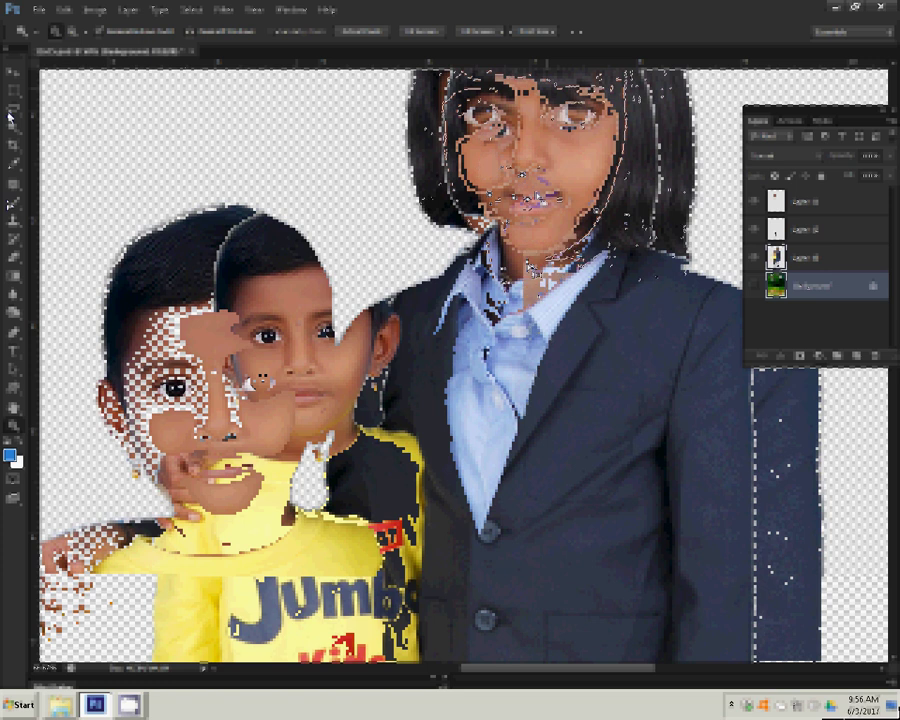
Feather the face selection and apply Levels 0, 1.15, 231 to brighten the girl's face
{"action": "right_click", "coordinate": [524, 234]}
{"action": "left_click", "coordinate": [555, 449]}
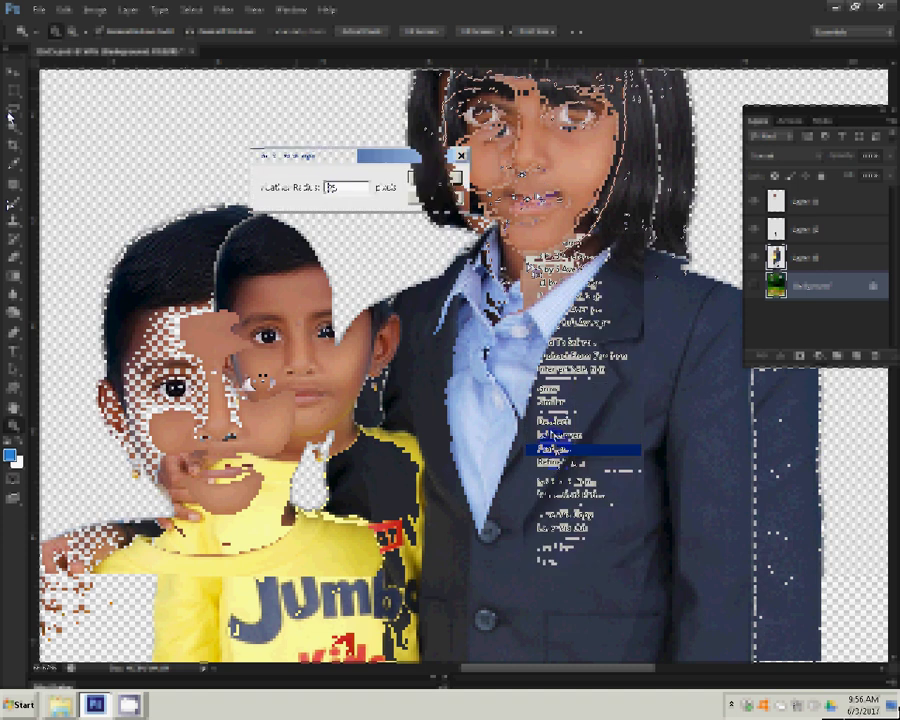
{"action": "key", "text": "ctrl+l"}
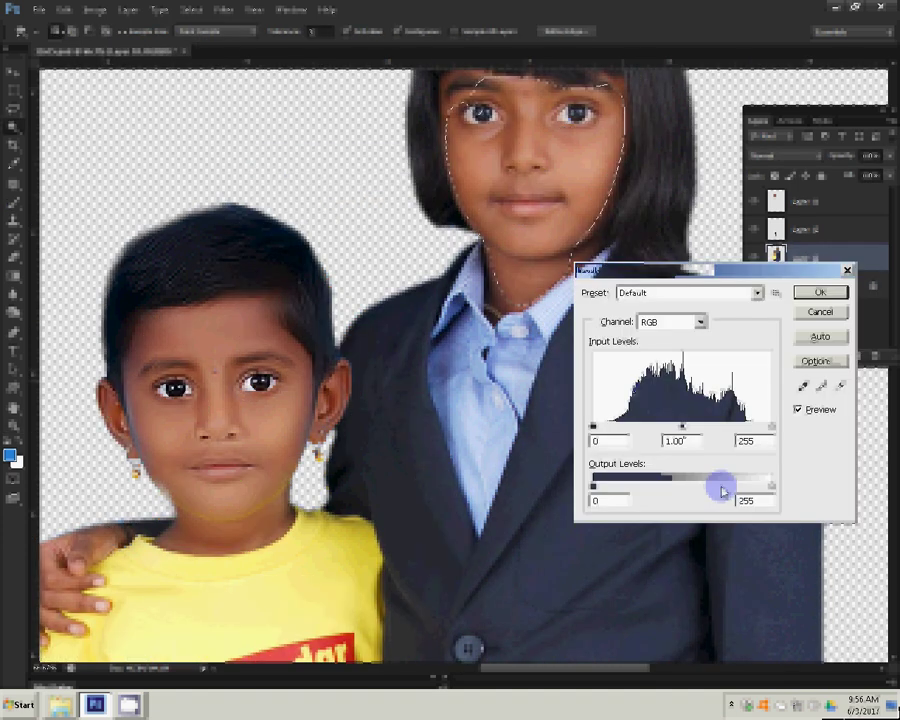
{"action": "left_click_drag", "start_coordinate": [682, 426], "coordinate": [679, 425]}
{"action": "left_click_drag", "start_coordinate": [771, 426], "coordinate": [753, 428]}
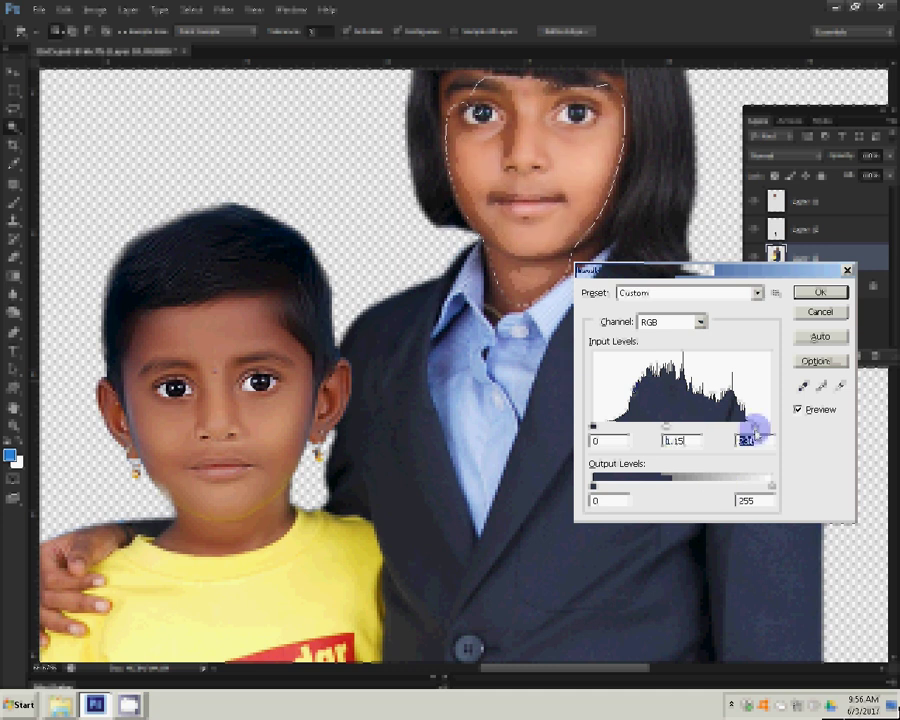
{"action": "left_click_drag", "start_coordinate": [664, 426], "coordinate": [654, 426]}
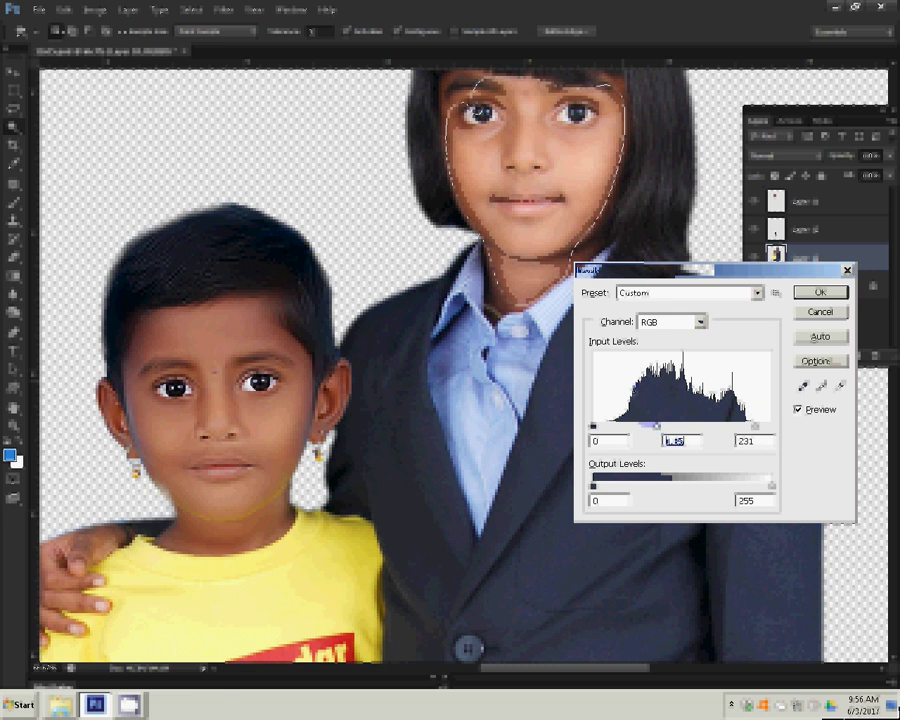
{"action": "left_click", "coordinate": [820, 292]}
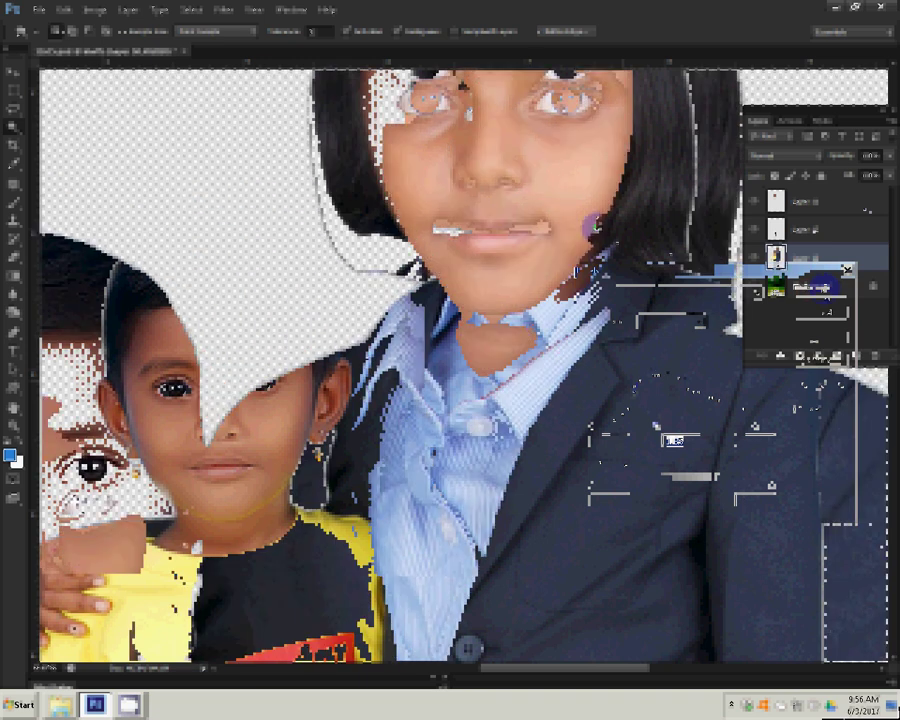
Merge the children's visible layers into a single layer above the Background
{"action": "left_click", "coordinate": [128, 9]}
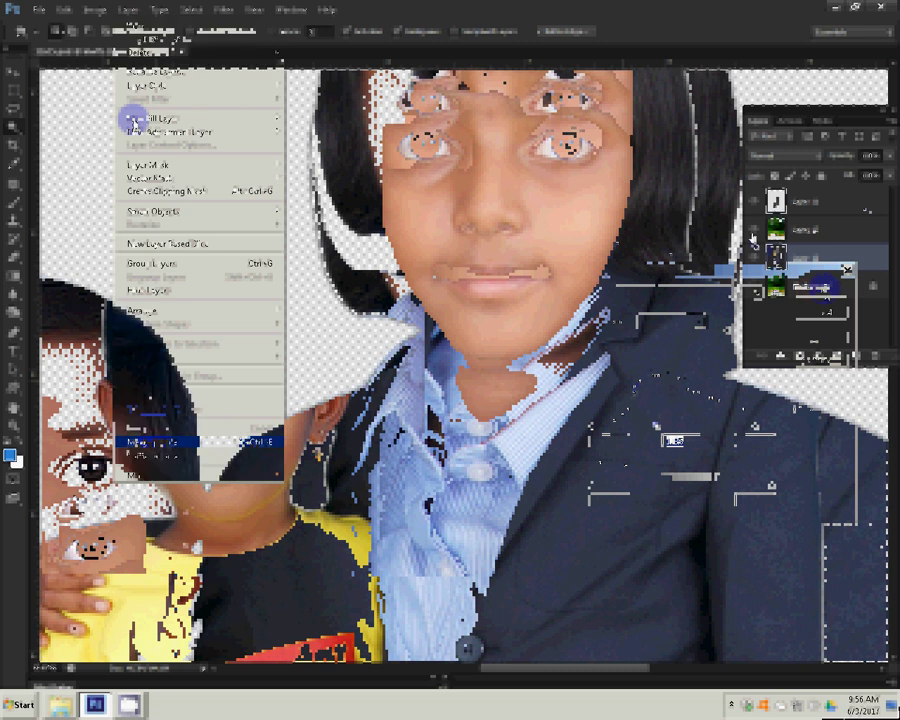
{"action": "key", "text": "Return"}
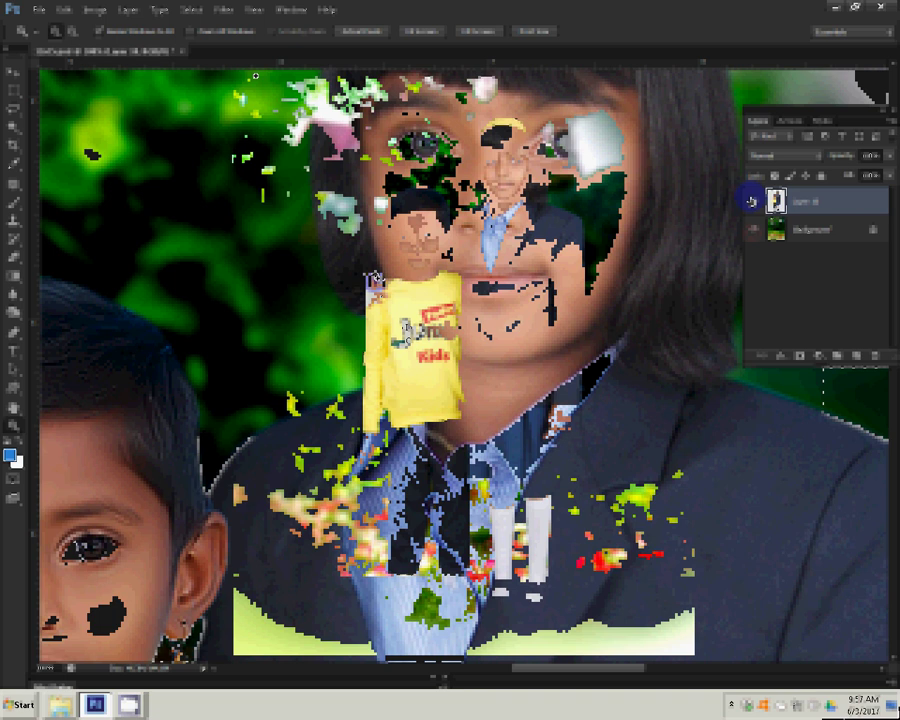
{"action": "left_click", "coordinate": [129, 13]}
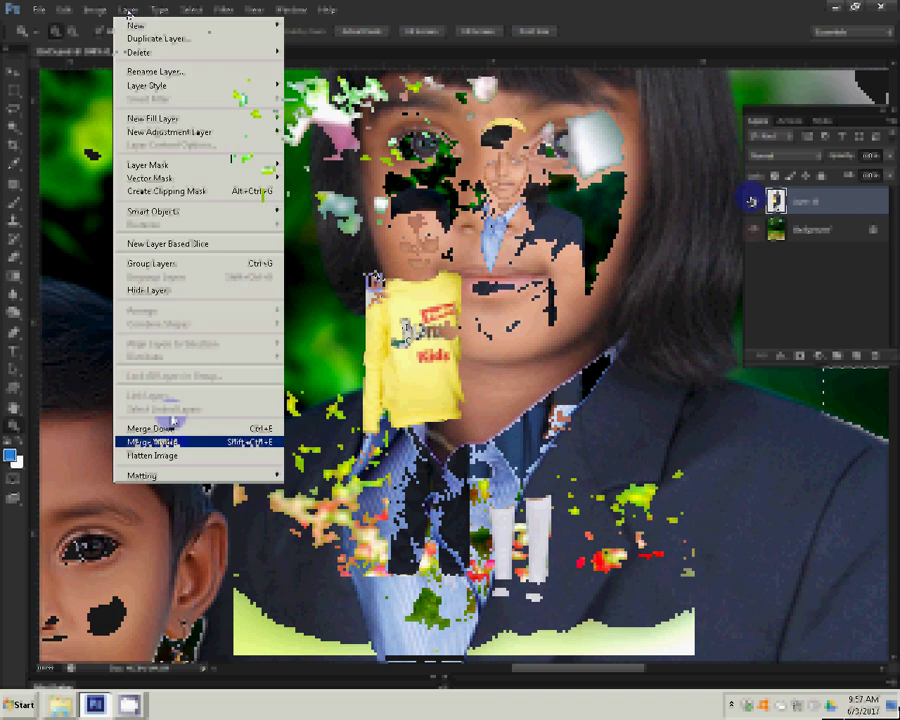
{"action": "left_click", "coordinate": [129, 13]}
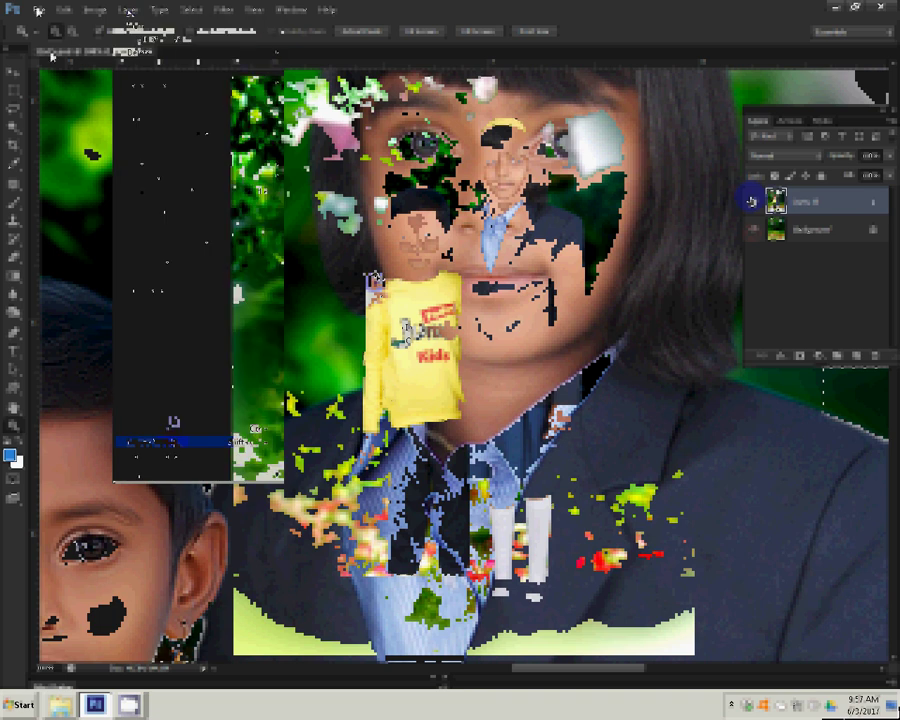
{"action": "left_click", "coordinate": [38, 10]}
Save the composite as a JPEG named '8-12x15=1 LMN'
{"action": "left_click", "coordinate": [60, 173]}
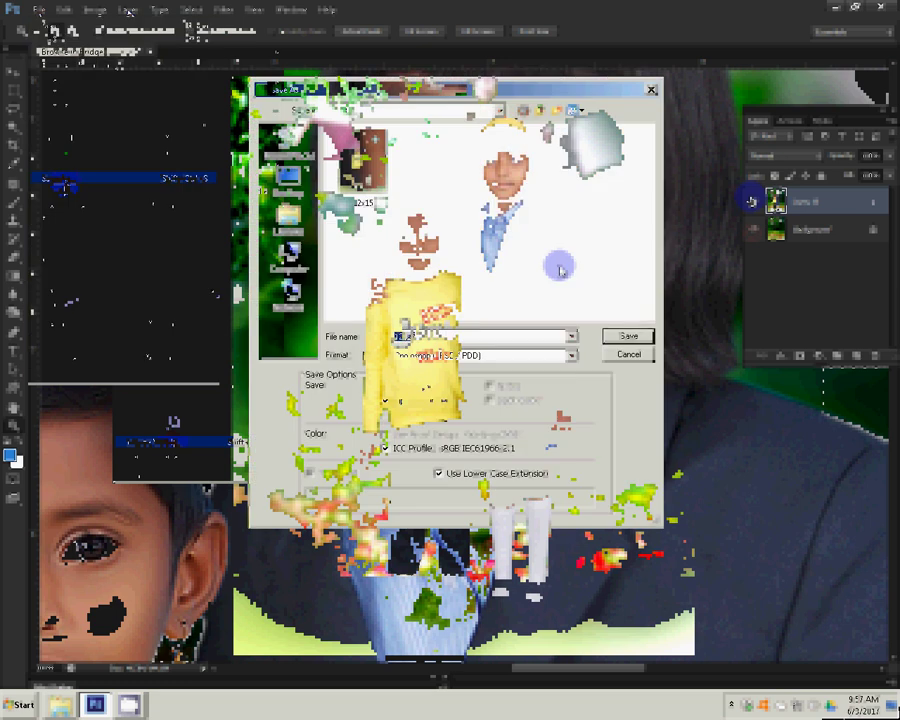
{"action": "left_click", "coordinate": [438, 356]}
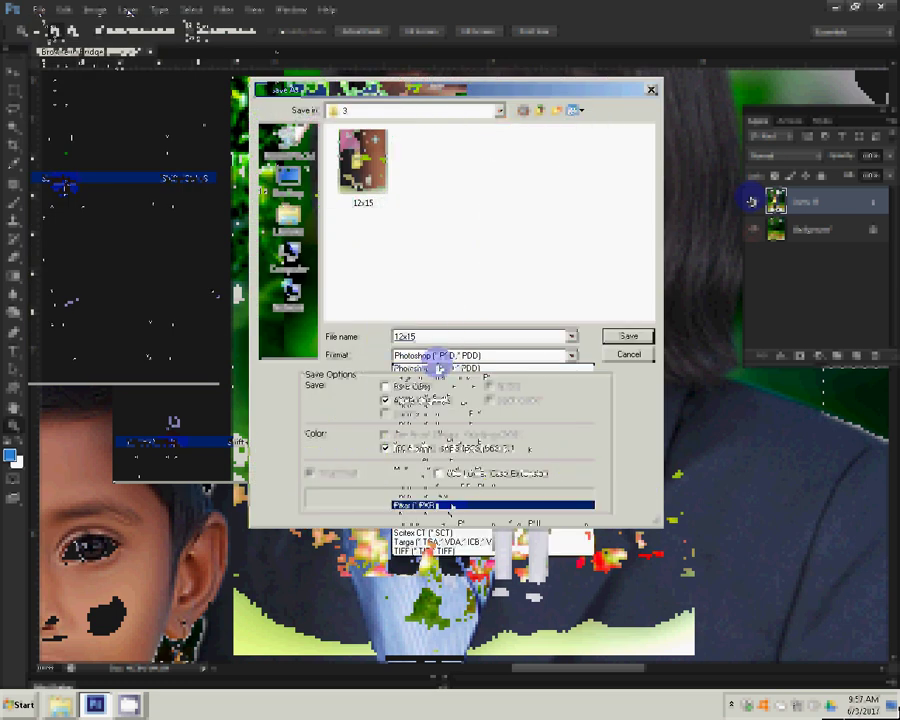
{"action": "left_click", "coordinate": [440, 368]}
{"action": "double_click", "coordinate": [438, 338]}
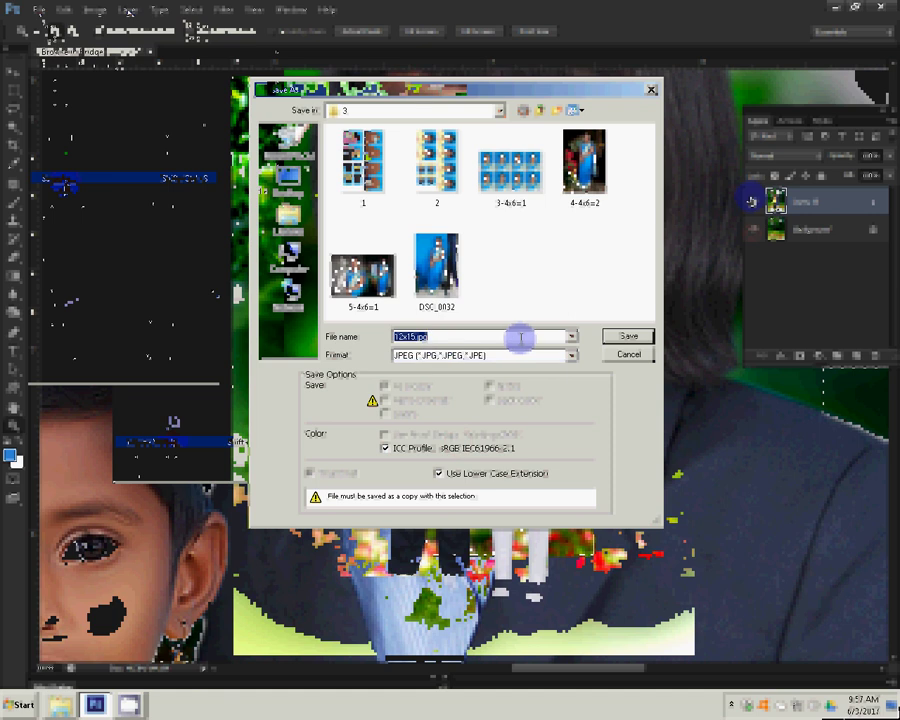
{"action": "type", "text": "8"}
{"action": "type", "text": "-12x"}
{"action": "type", "text": "15"}
{"action": "type", "text": "=1"}
{"action": "type", "text": " LM"}
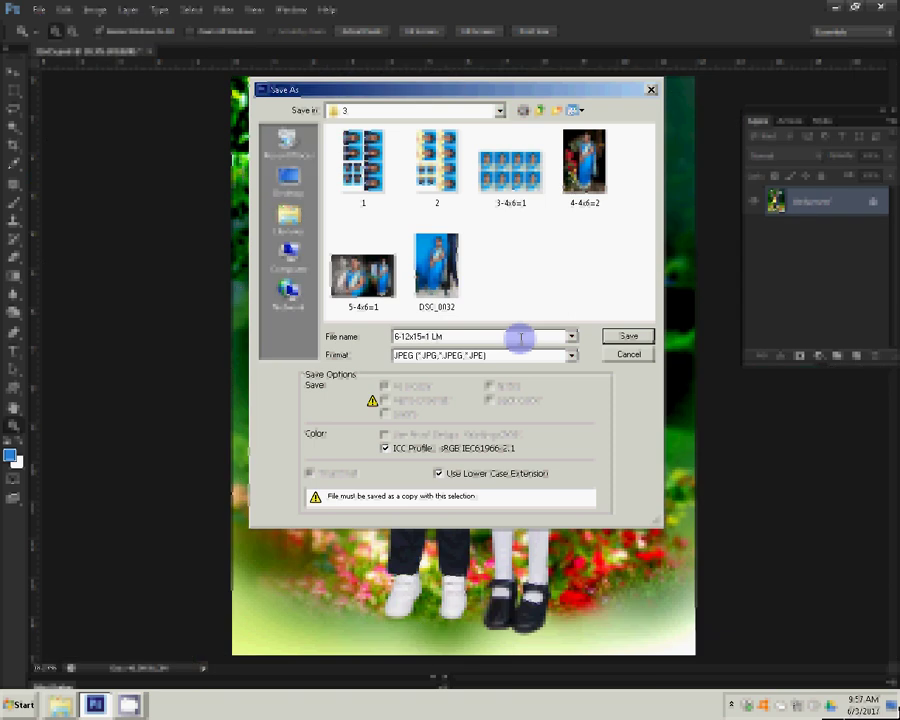
{"action": "type", "text": "N"}
{"action": "left_click", "coordinate": [620, 336]}
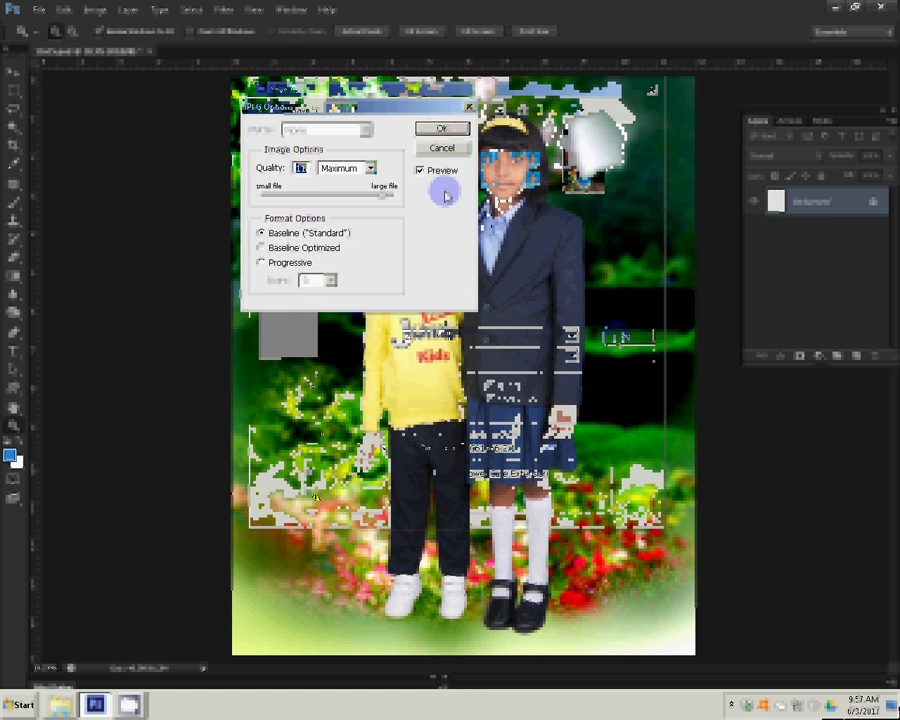
Accept the Maximum JPEG quality and close the document
{"action": "key", "text": "Return"}
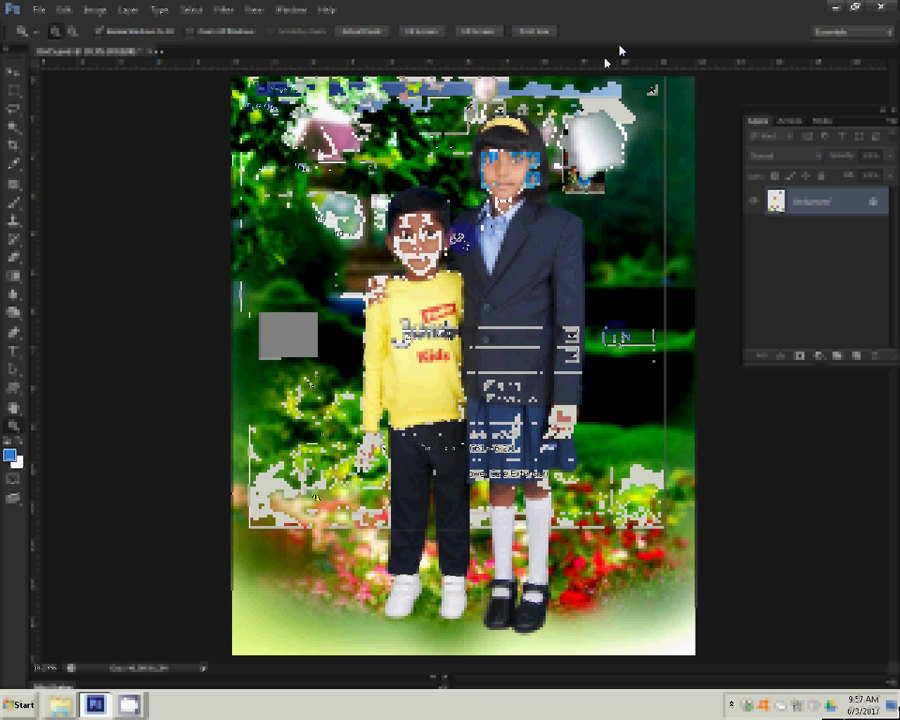
{"action": "key", "text": "ctrl+w"}
Discard the composite's unsaved changes, then browse folder 3's images and cancel opening any file
{"action": "left_click", "coordinate": [537, 264]}
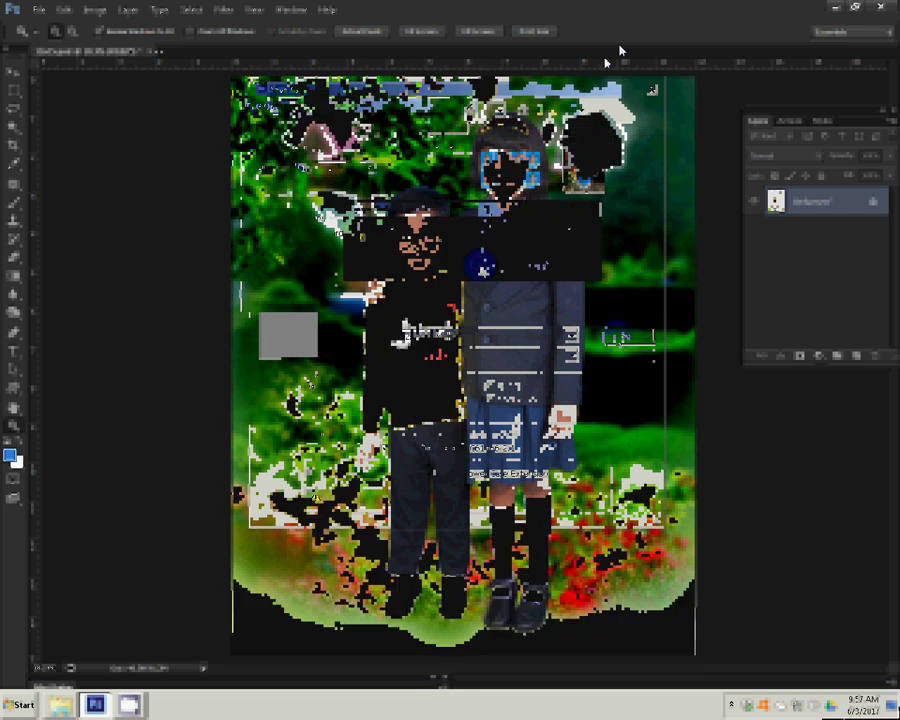
{"action": "key", "text": "ctrl+o"}
{"action": "left_click", "coordinate": [514, 270]}
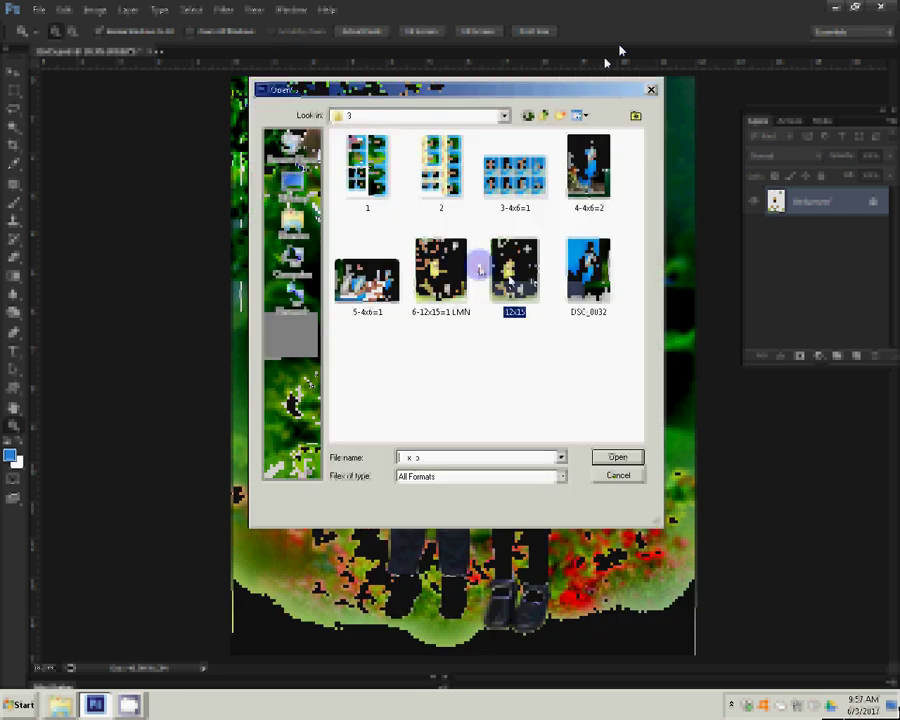
{"action": "left_click", "coordinate": [368, 282]}
{"action": "left_click", "coordinate": [514, 177]}
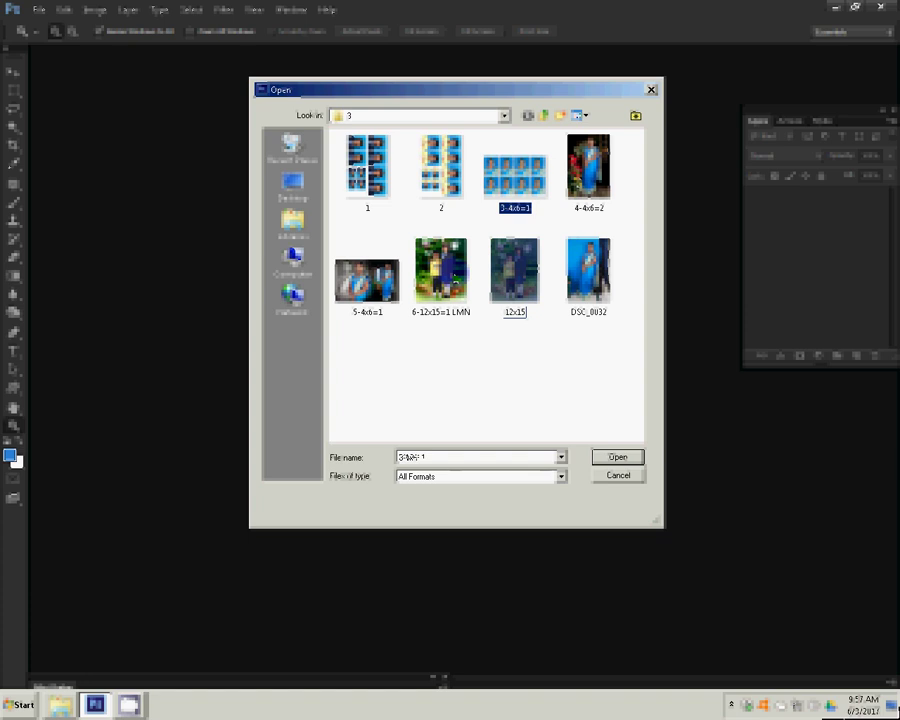
{"action": "left_click", "coordinate": [367, 165]}
{"action": "left_click", "coordinate": [446, 192], "text": "ctrl"}
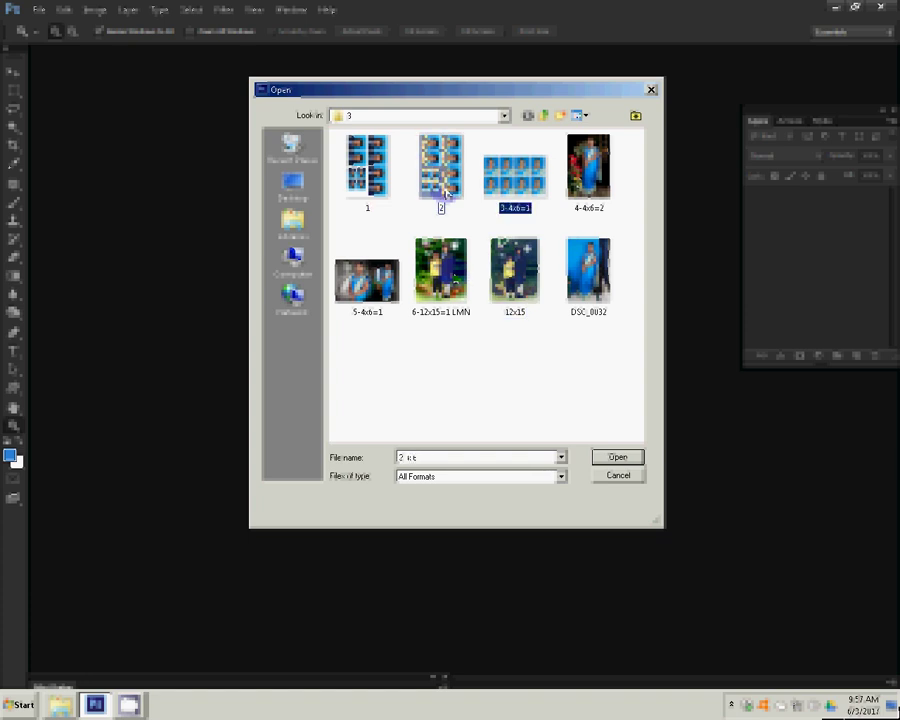
{"action": "left_click", "coordinate": [604, 474]}
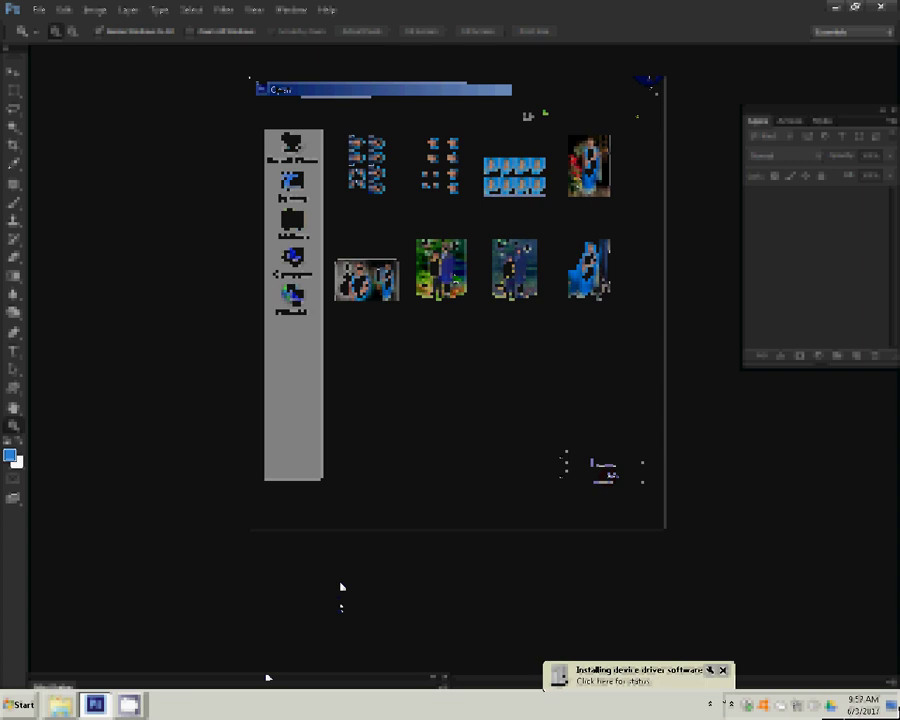
{"action": "left_click", "coordinate": [337, 586]}
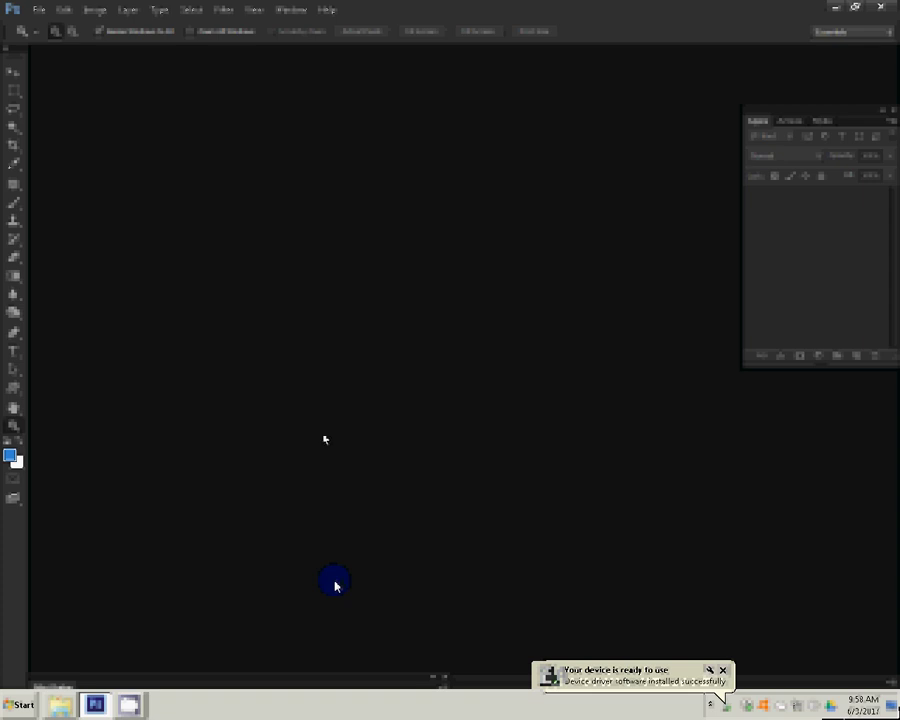
Shrink Photoshop and open removable disk N: from AutoPlay to view its folders
{"action": "left_click", "coordinate": [855, 8]}
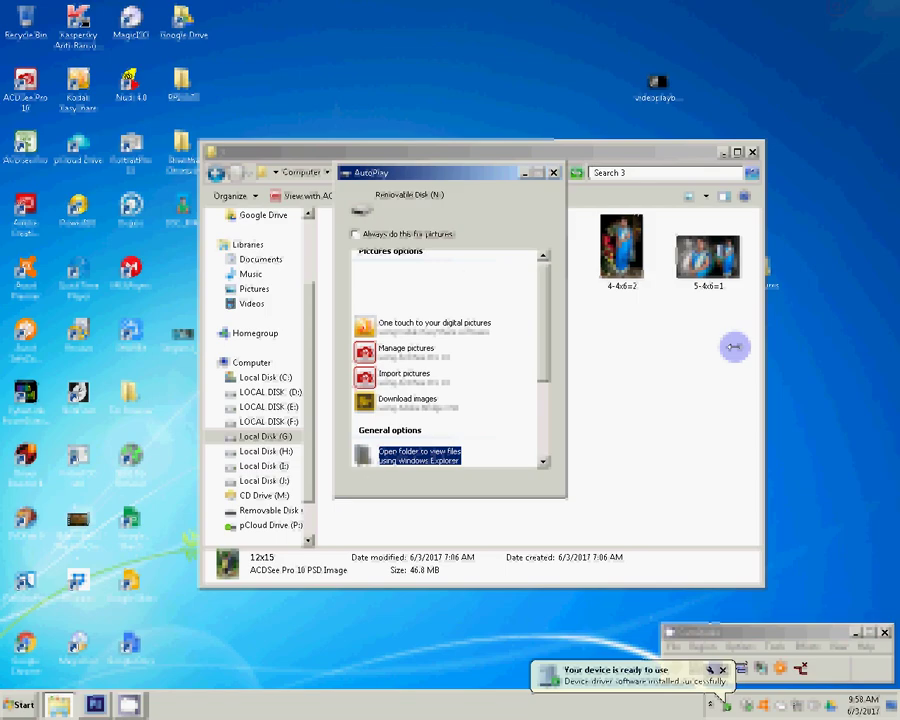
{"action": "left_click", "coordinate": [392, 457]}
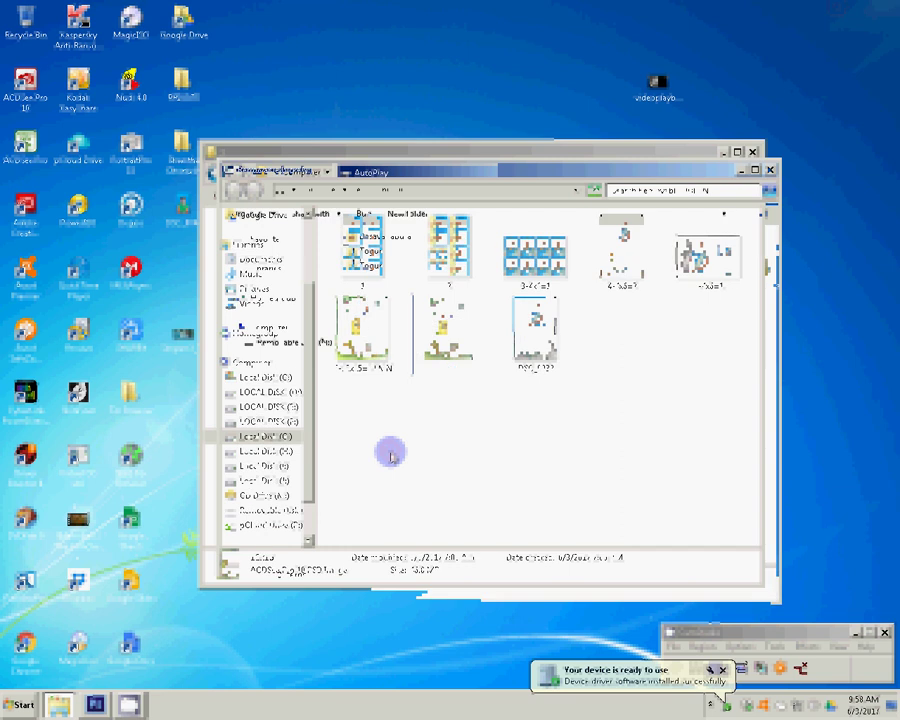